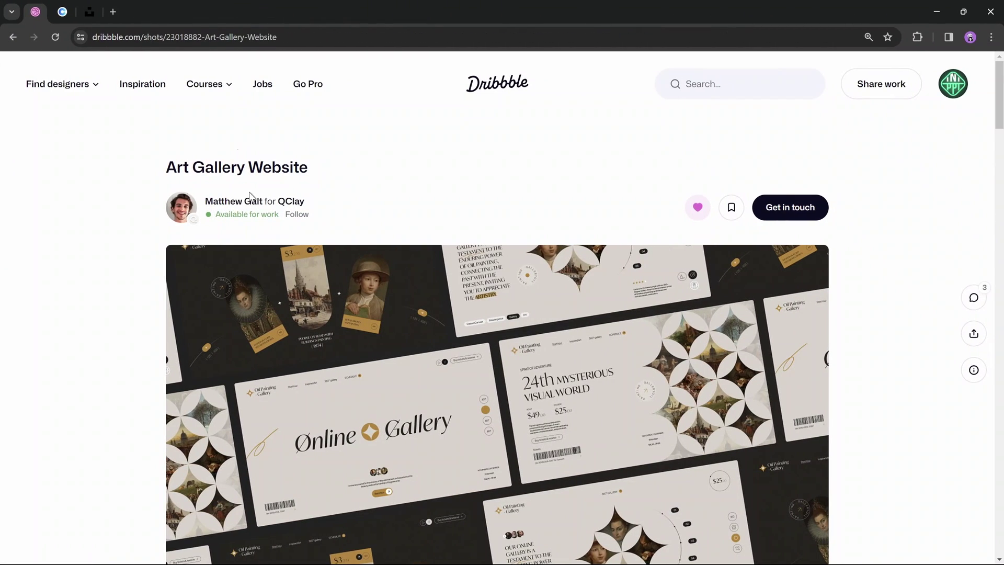
- Select slide 2 and open its Slide Master for editing
scroll(496, 129, "down", 2)
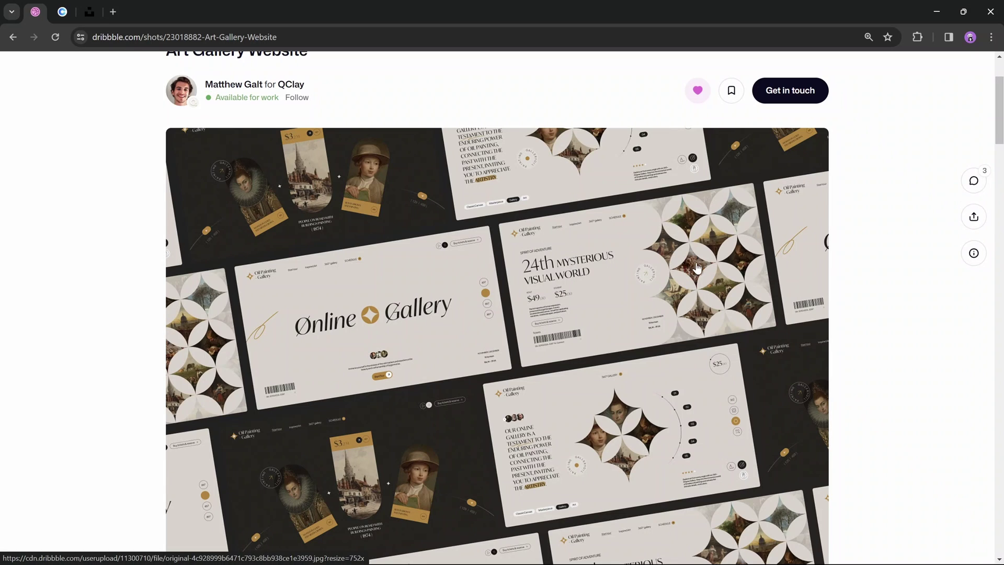
scroll(560, 311, "down", 10)
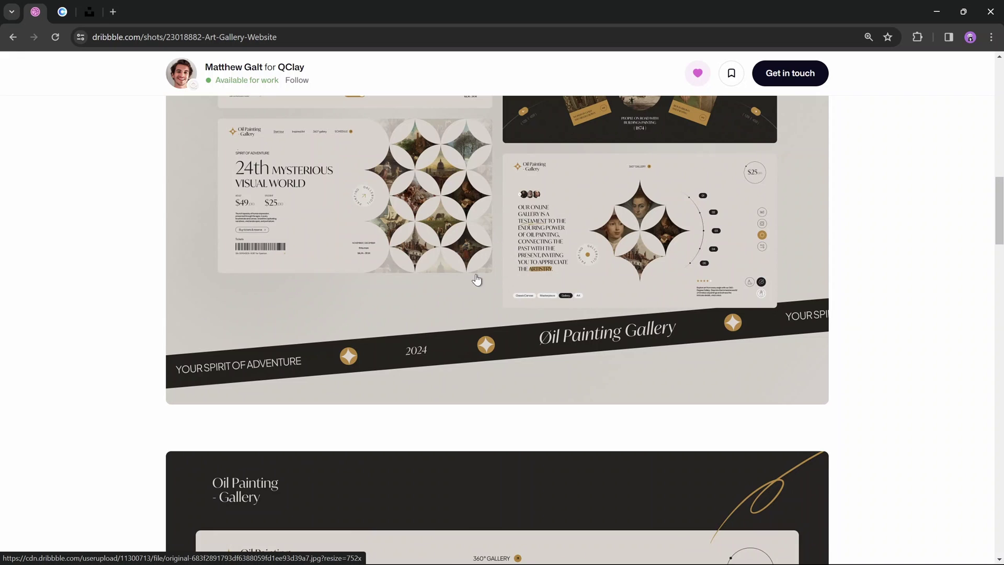
scroll(477, 280, "up", 12)
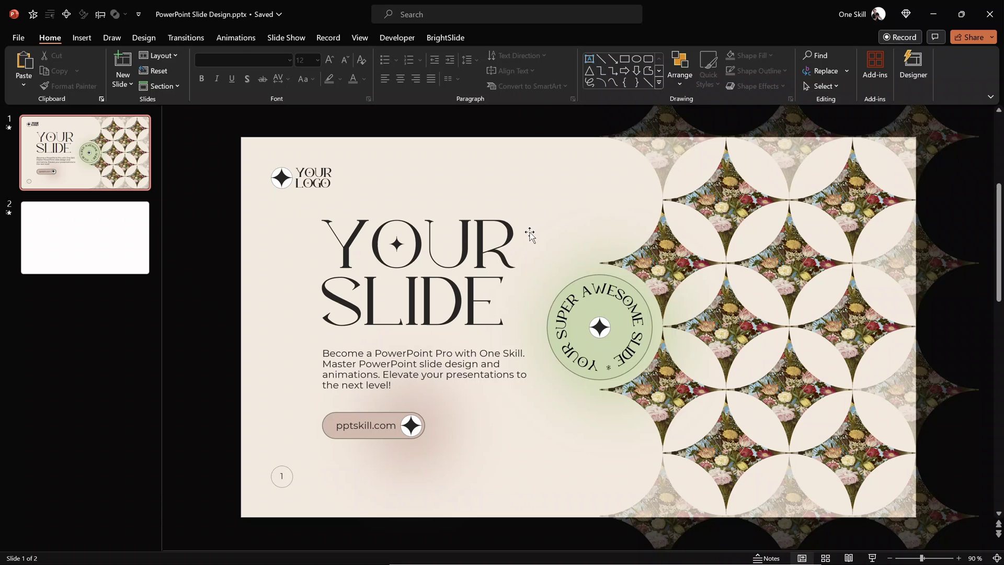
left_click(114, 238)
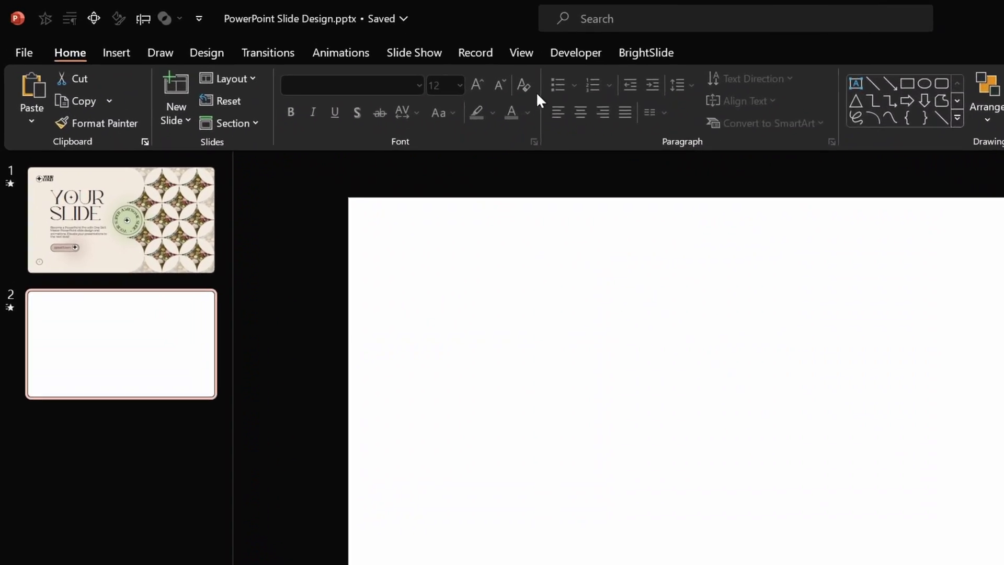
left_click(361, 38)
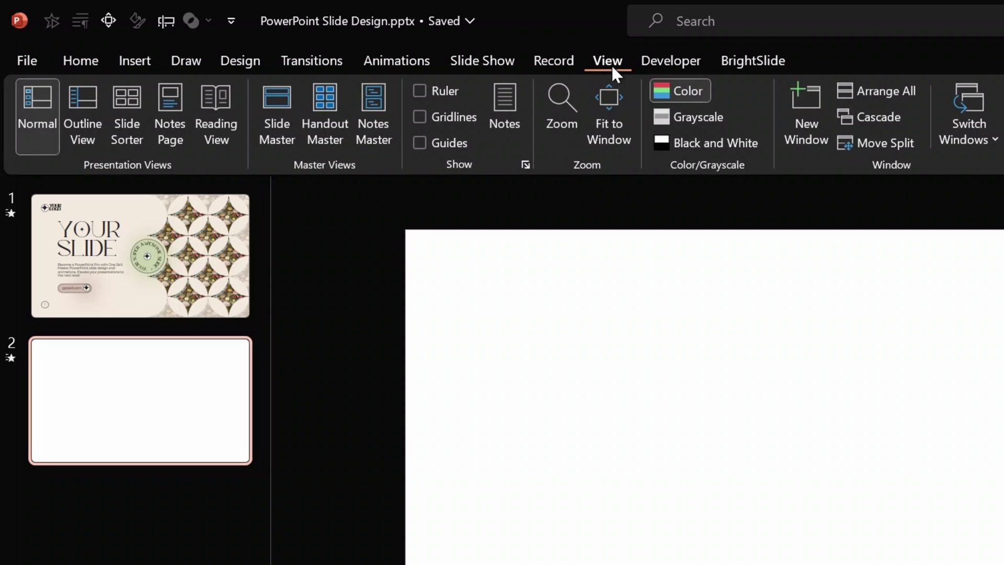
left_click(271, 130)
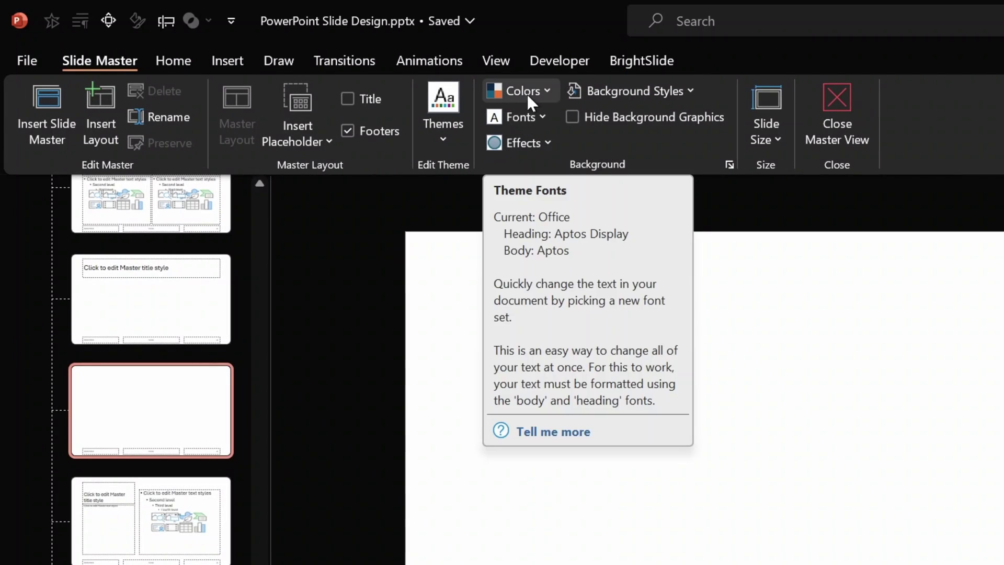
- Create and save a theme font set 'One Skill 2' with Kirimaru headings and Montserrat body
left_click(542, 116)
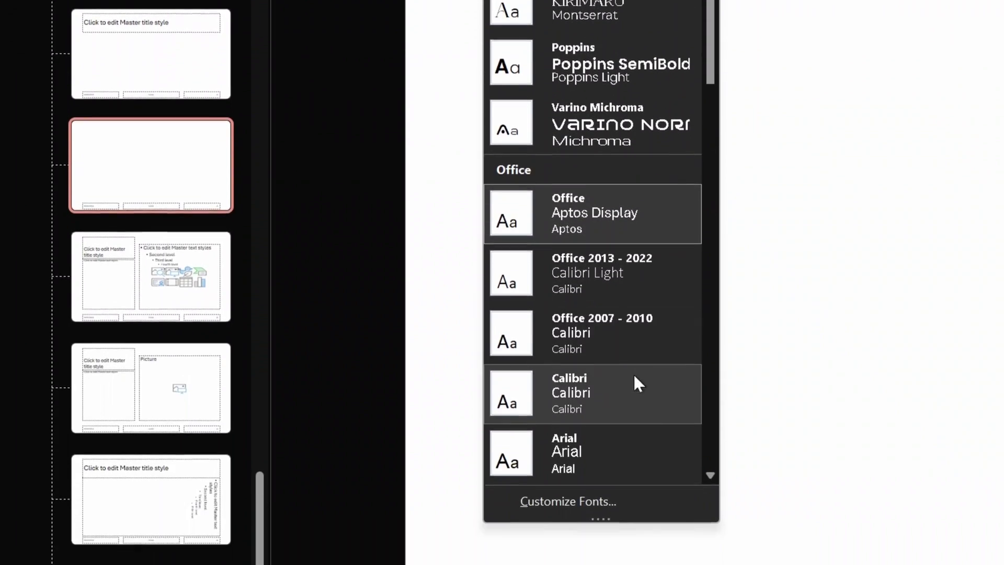
left_click(586, 500)
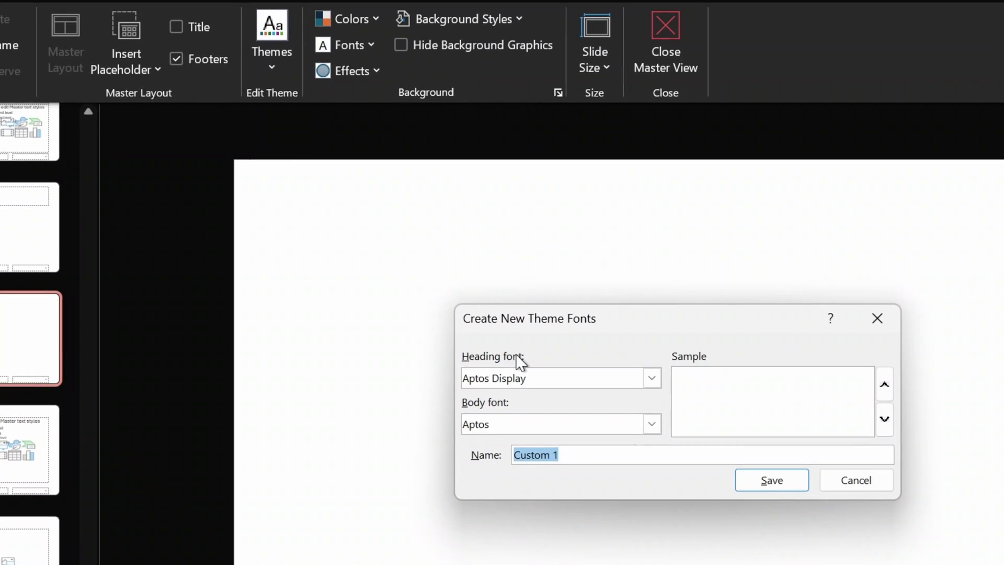
left_click(540, 376)
type("Kirimaru")
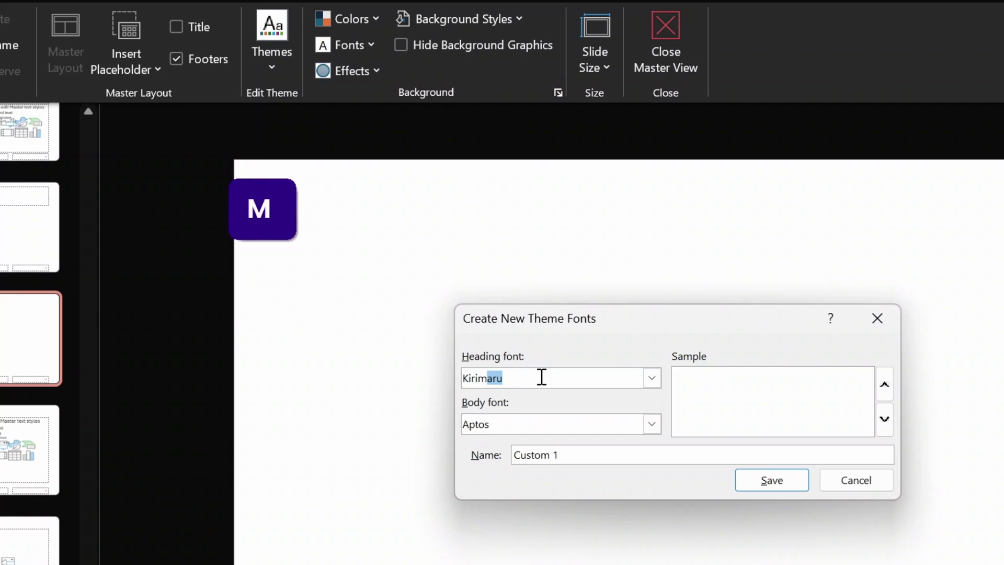
left_click(510, 424)
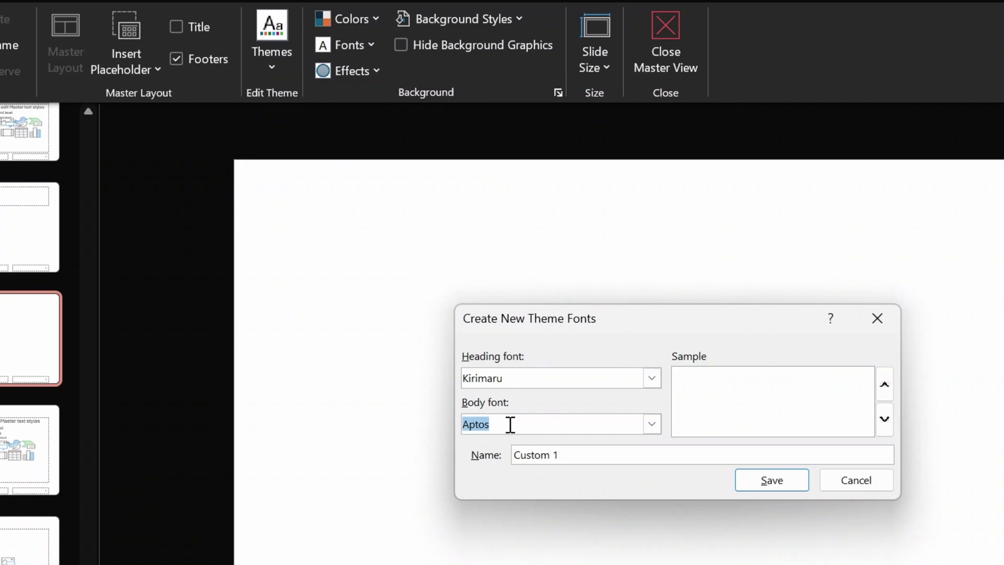
type("Montserrat")
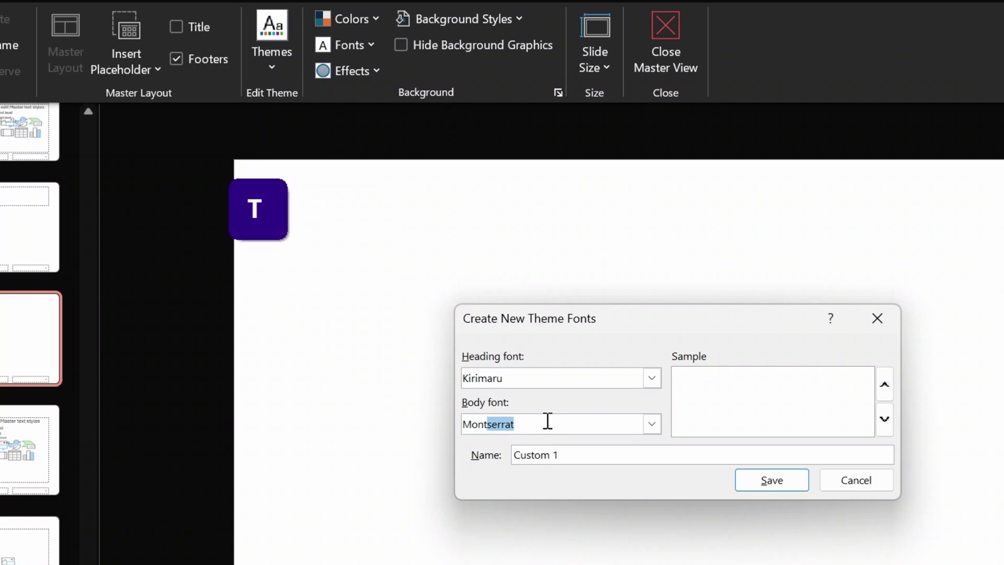
left_click(554, 421)
left_click(595, 453)
key("ctrl+a")
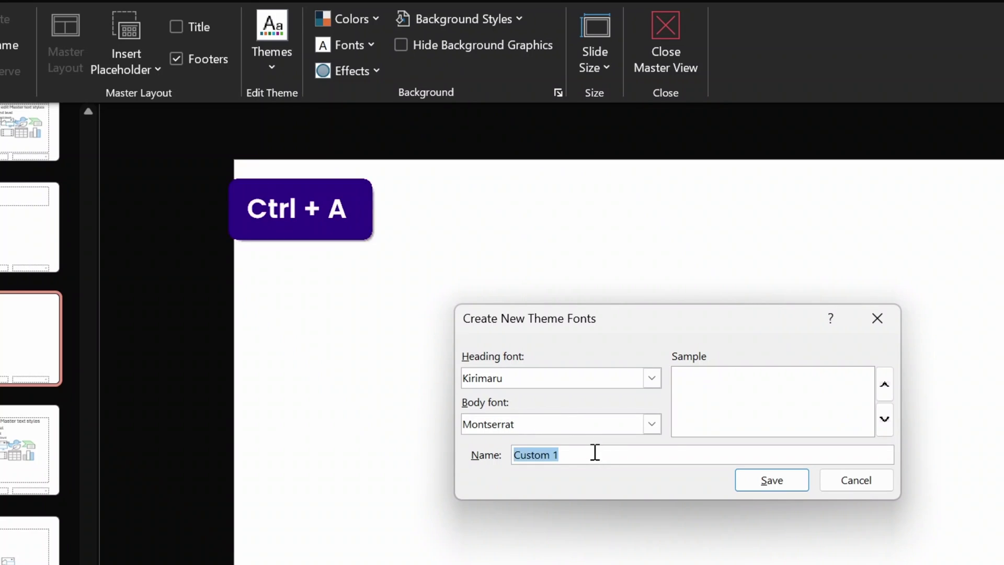
type("One Skill")
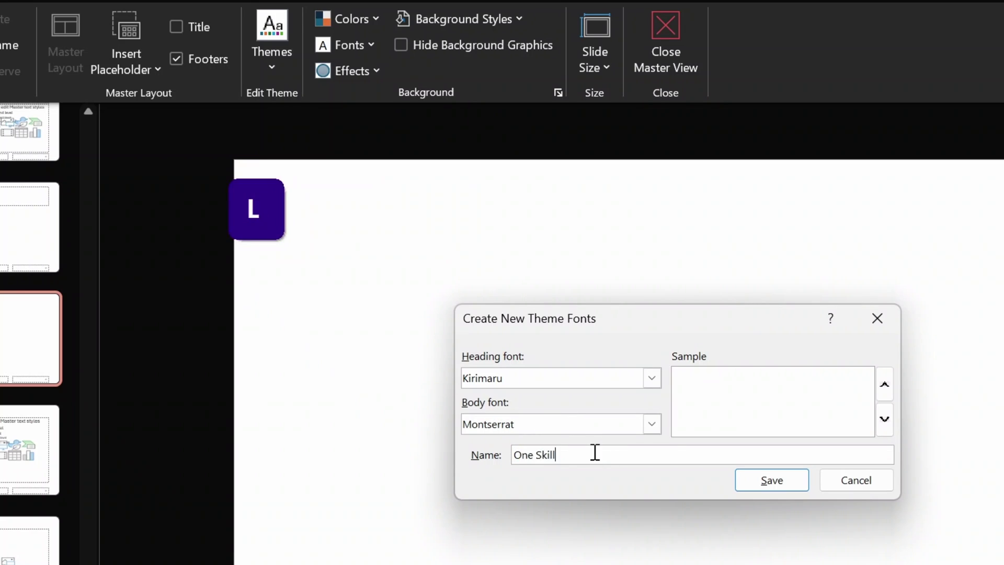
type(" 2")
left_click(762, 485)
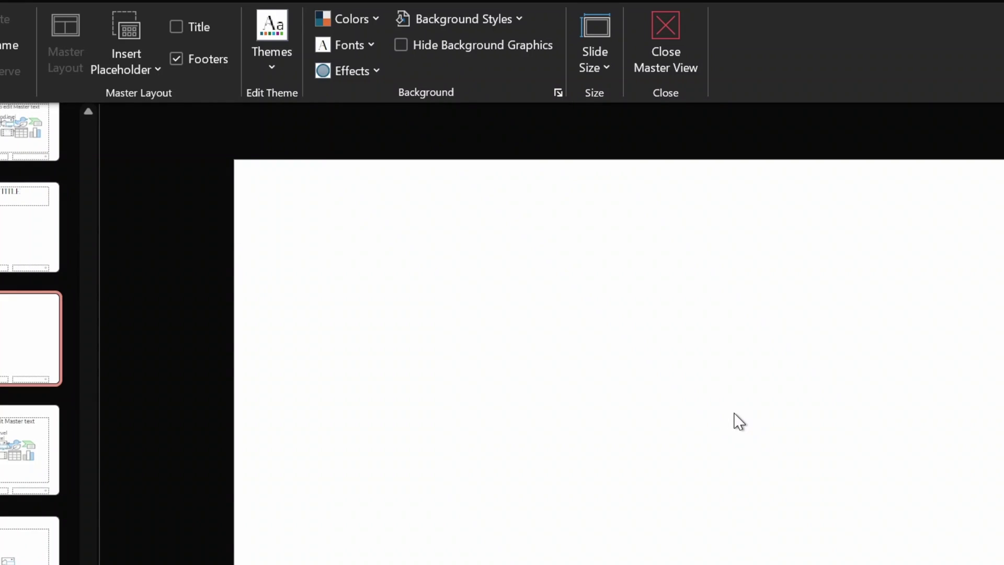
- Check the new font set in the Fonts list, then open Customize Colors for a new colour set
left_click(366, 40)
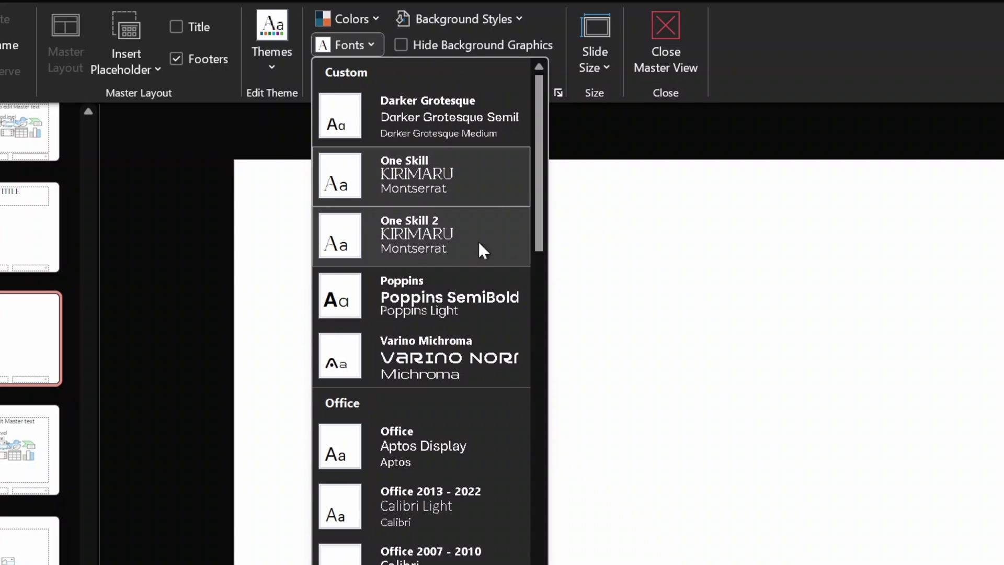
left_click(593, 214)
left_click(370, 21)
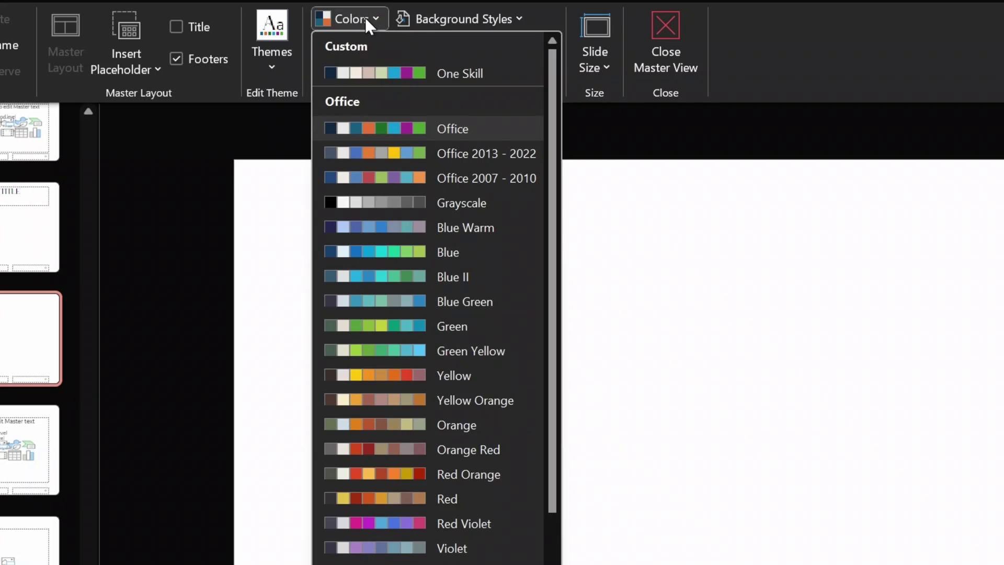
left_click(399, 564)
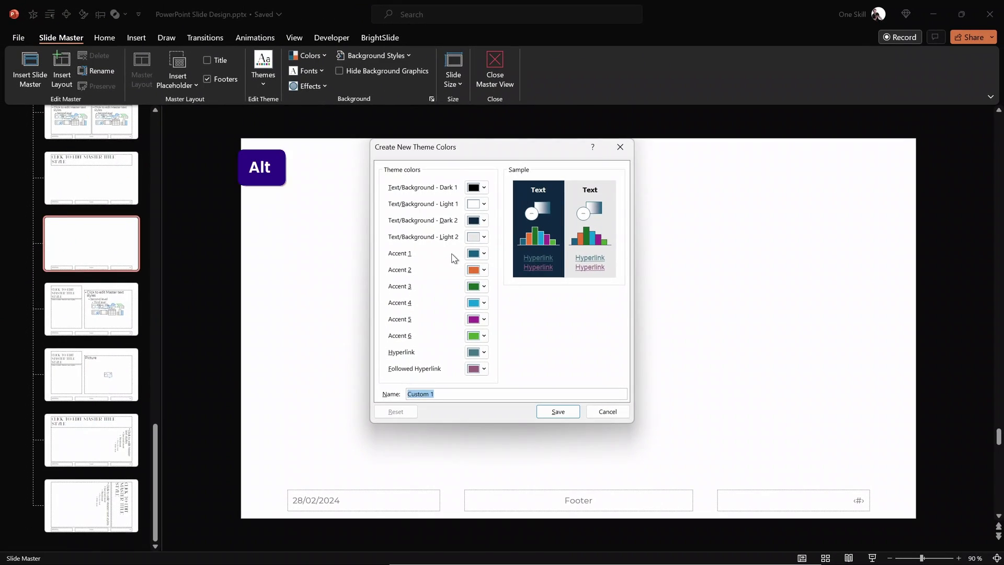
key("alt+Tab")
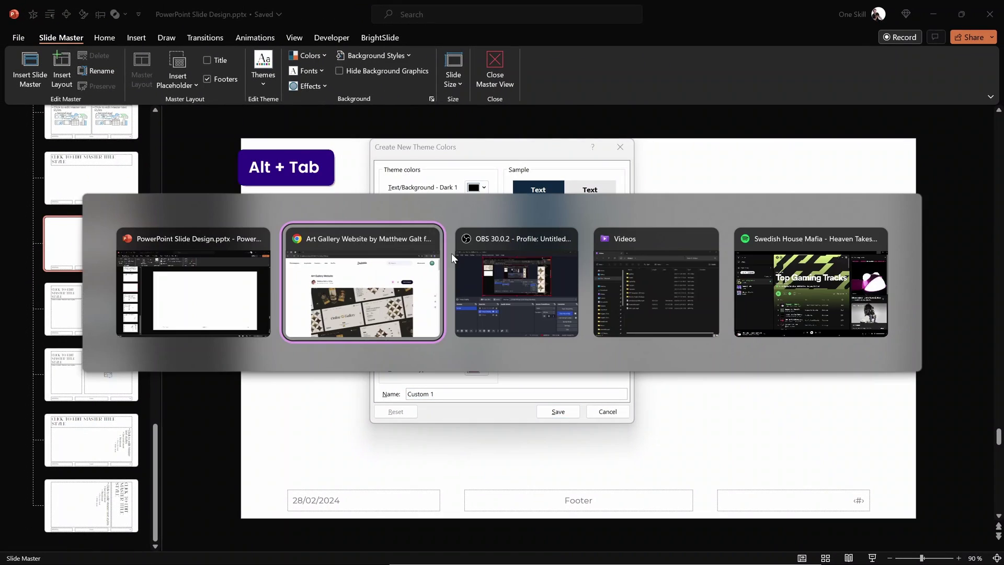
- Copy the beige hex F5EBE0 from the Coolors trending palette and return to PowerPoint
left_click(387, 285)
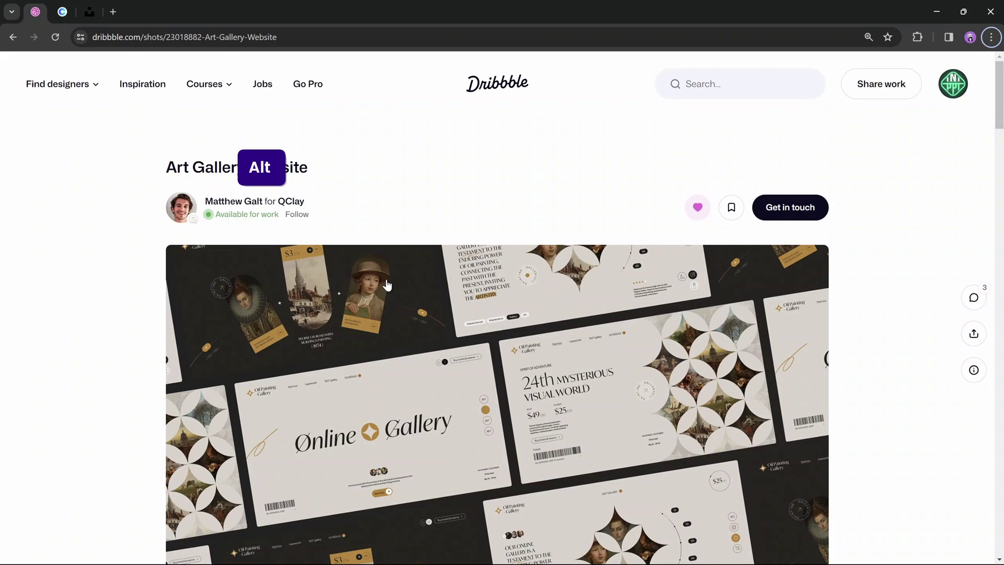
left_click(64, 11)
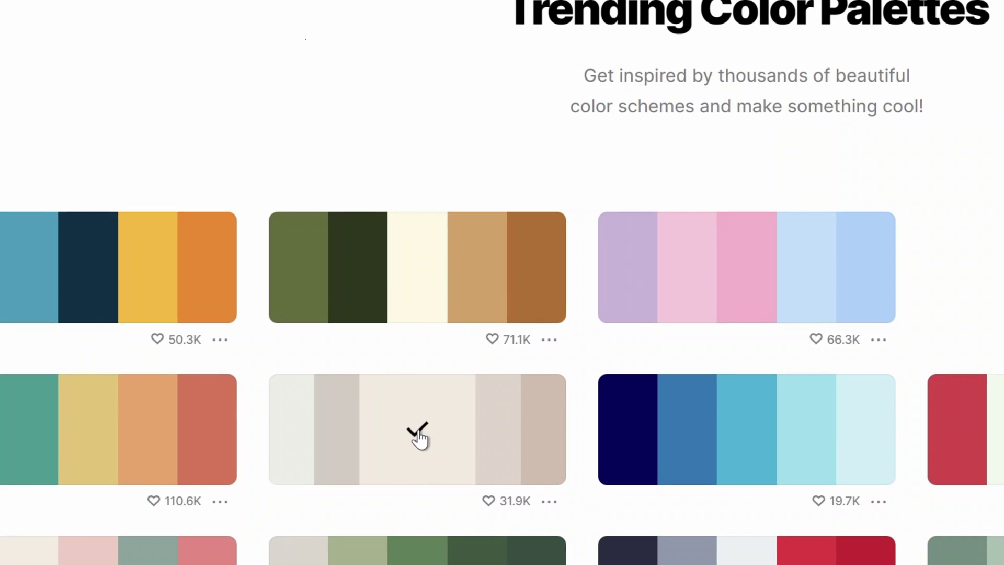
key("alt+Tab")
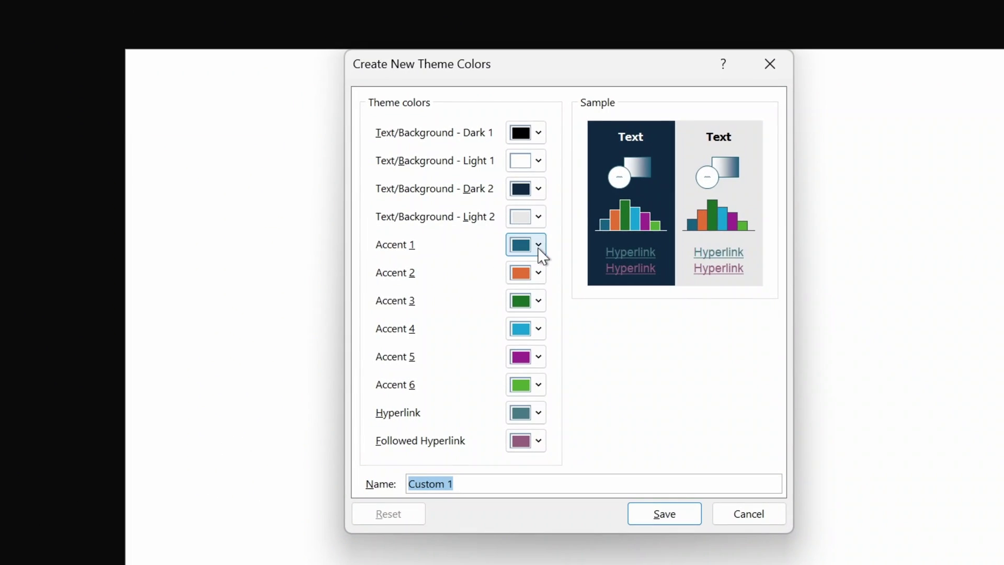
- Set Accent 1 to the copied beige hex F5EBE0 via More Colors
left_click(539, 246)
left_click(556, 520)
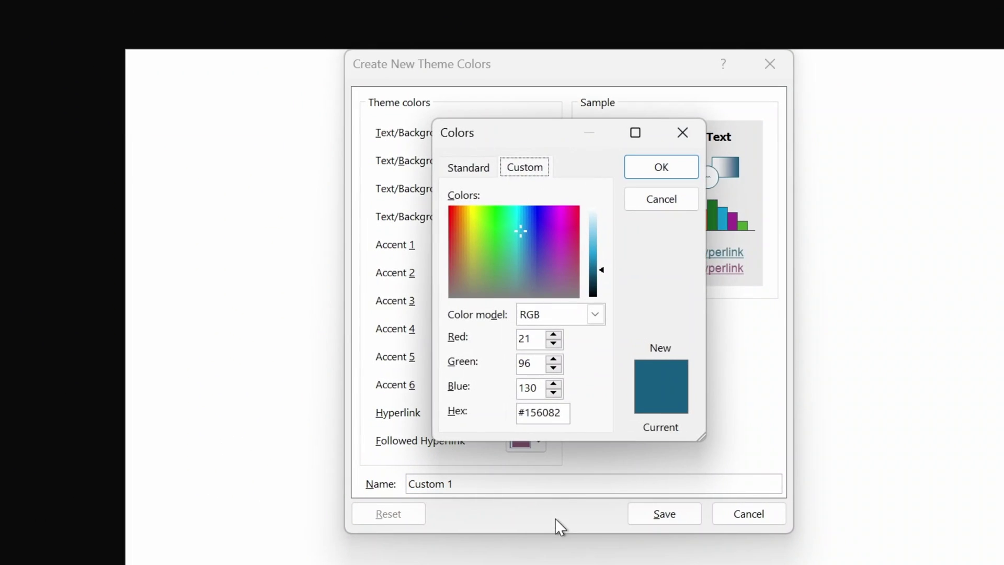
left_click_drag(563, 413, 510, 415)
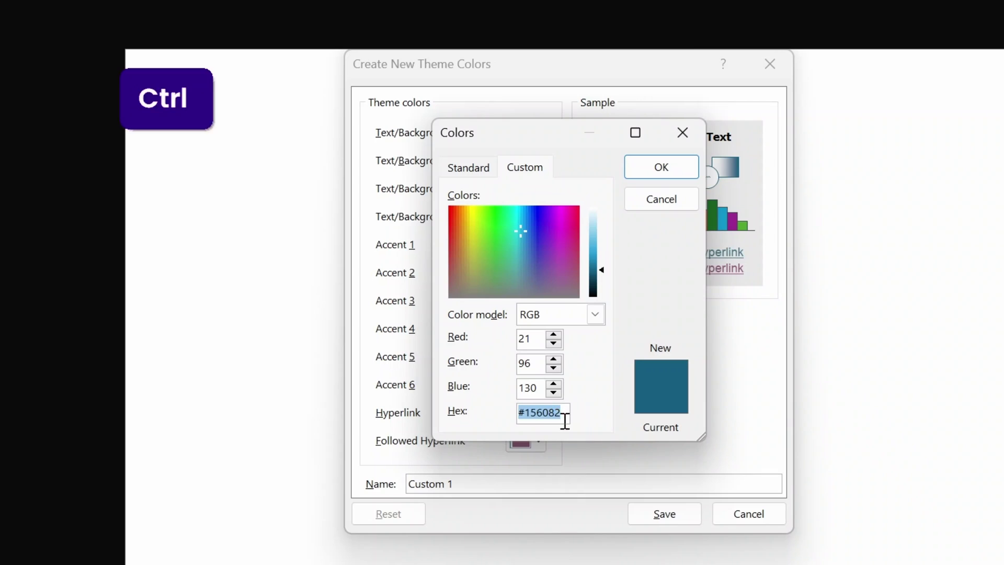
key("ctrl+v")
left_click(661, 165)
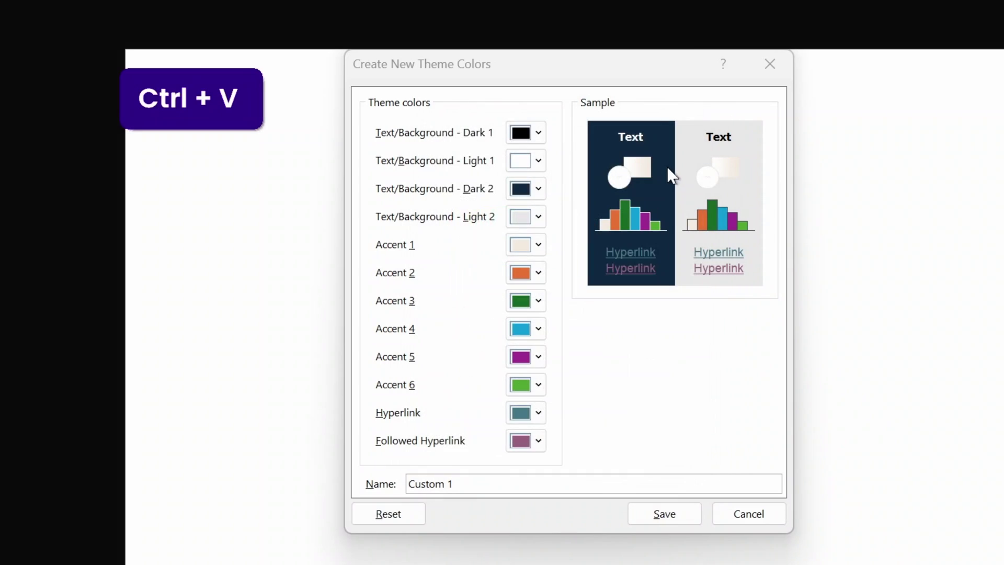
- Set Accent 2 to D5BDAF, copied from the Coolors palette
left_click(535, 273)
left_click(567, 542)
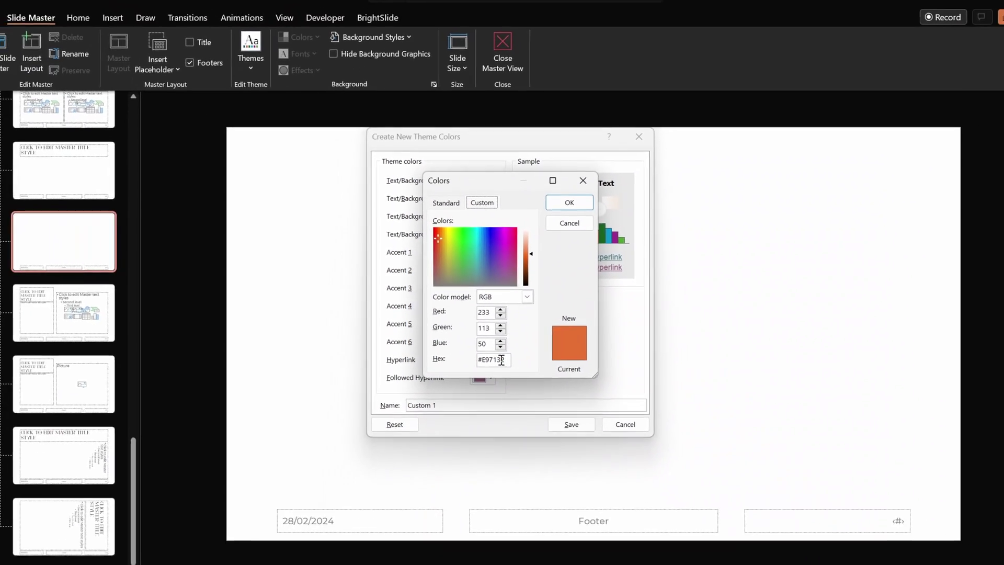
key("alt+Tab")
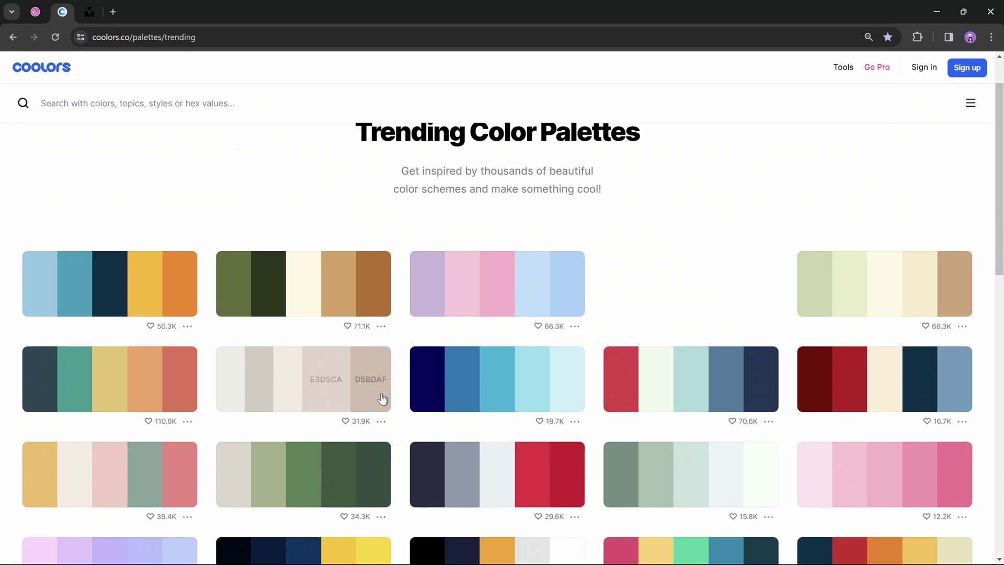
left_click(359, 384)
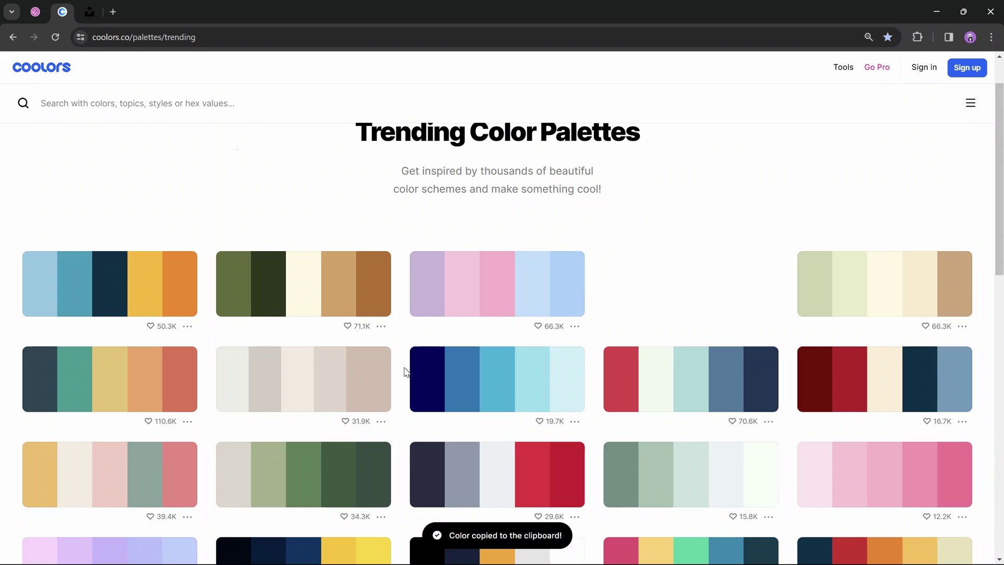
key("alt+Tab")
triple_click(486, 351)
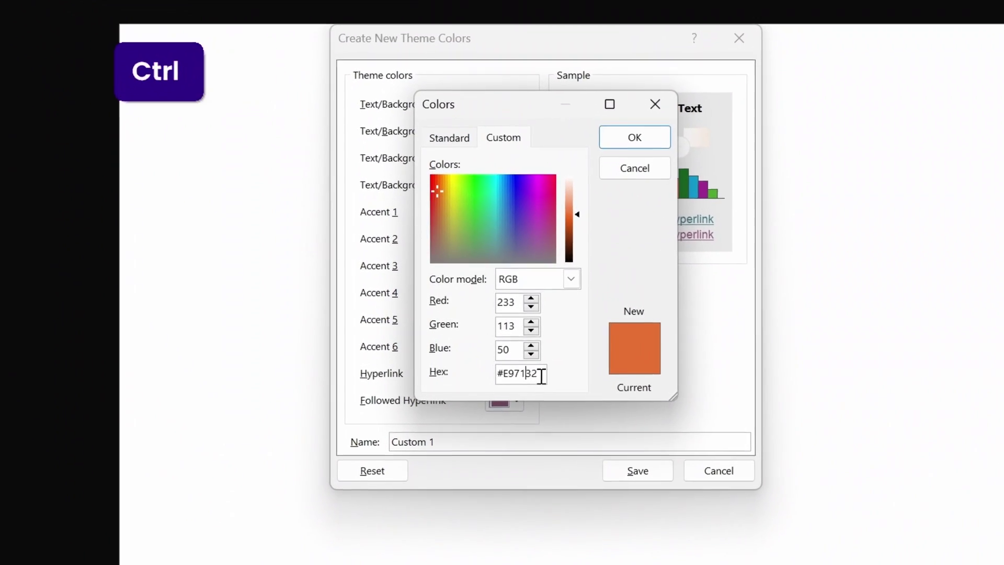
key("ctrl+v")
left_click(639, 134)
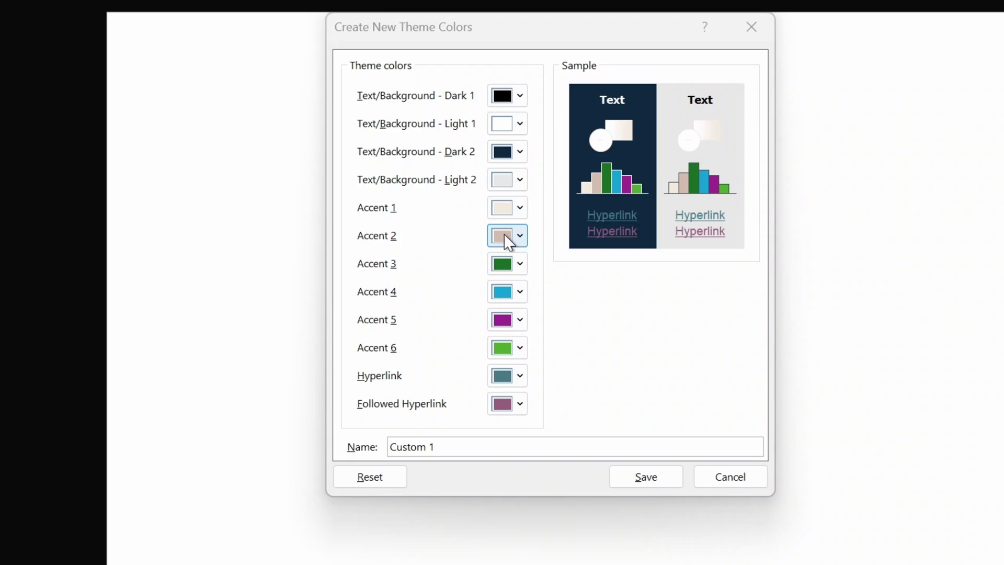
- Set Accent 3 to CCD5AE, copied from the Coolors palette
left_click(519, 264)
left_click(548, 537)
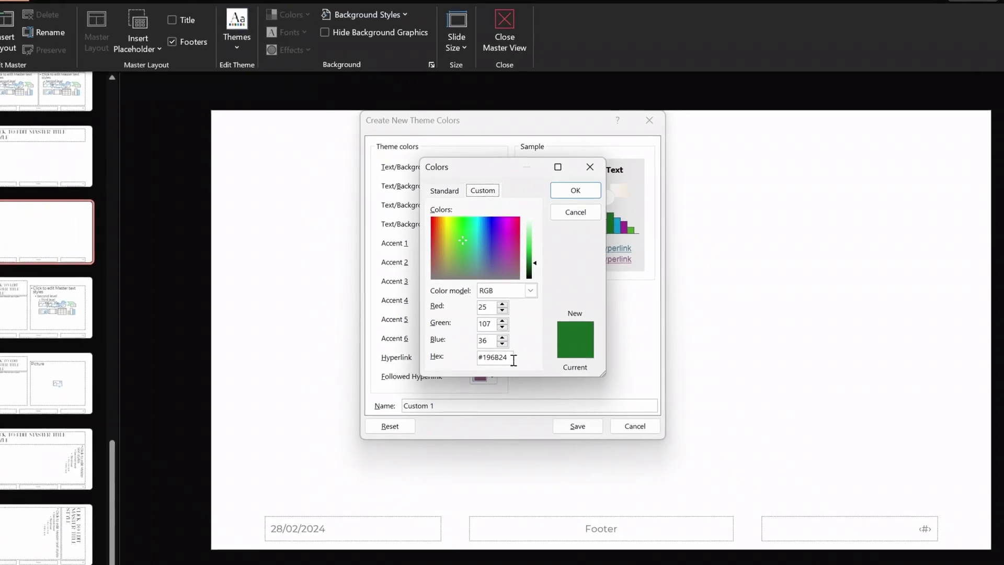
key("alt+Tab")
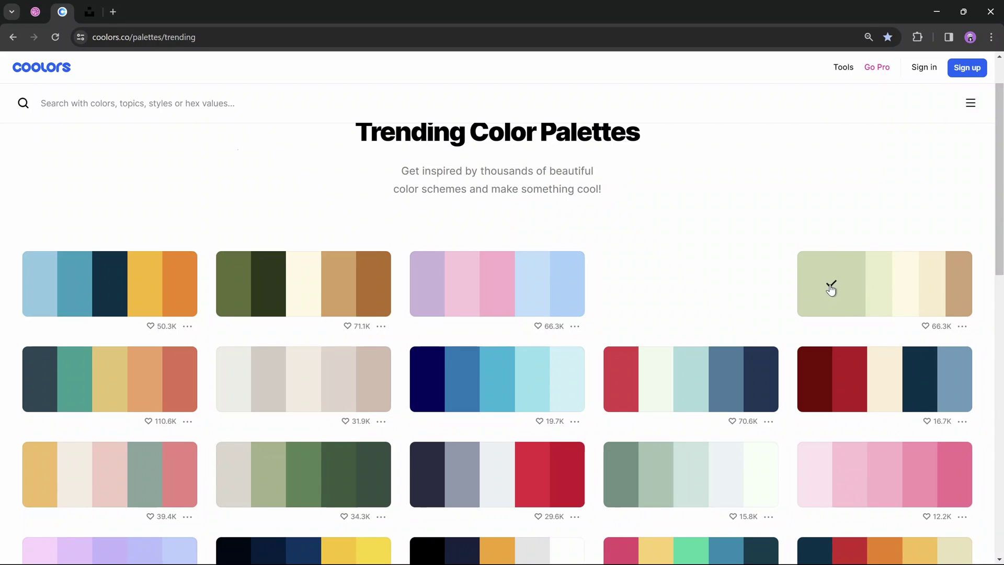
left_click(835, 302)
key("alt+Tab")
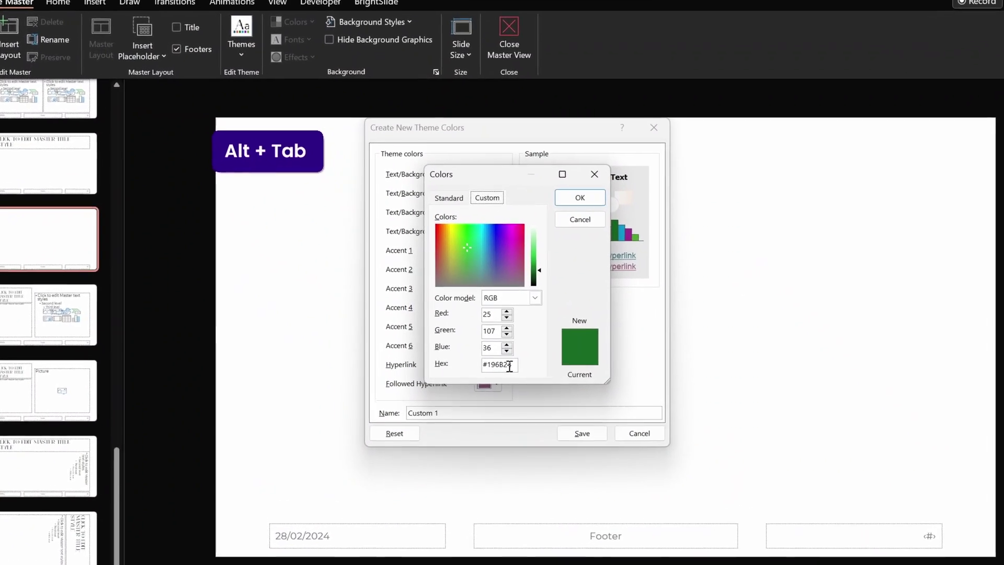
left_click(495, 352)
key("ctrl+a")
key("ctrl+v")
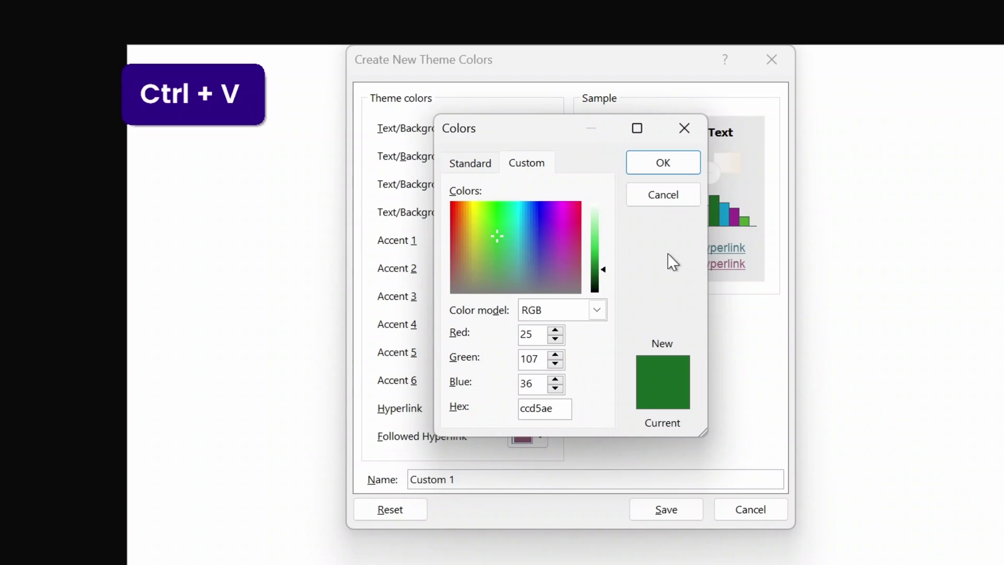
left_click(663, 163)
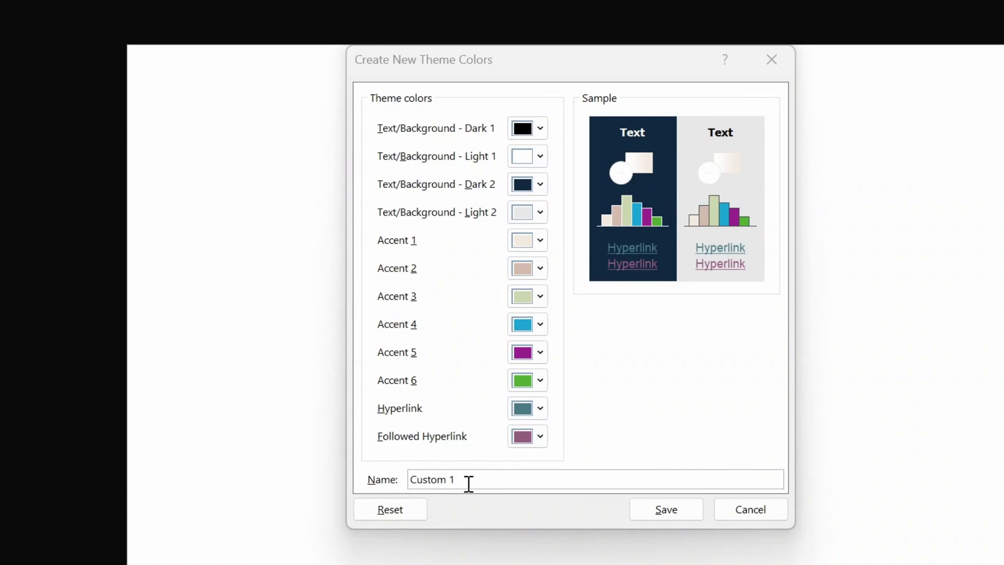
- Name the theme colour set 'One Skill 2' and save it
left_click_drag(469, 484, 405, 486)
type("One Ski")
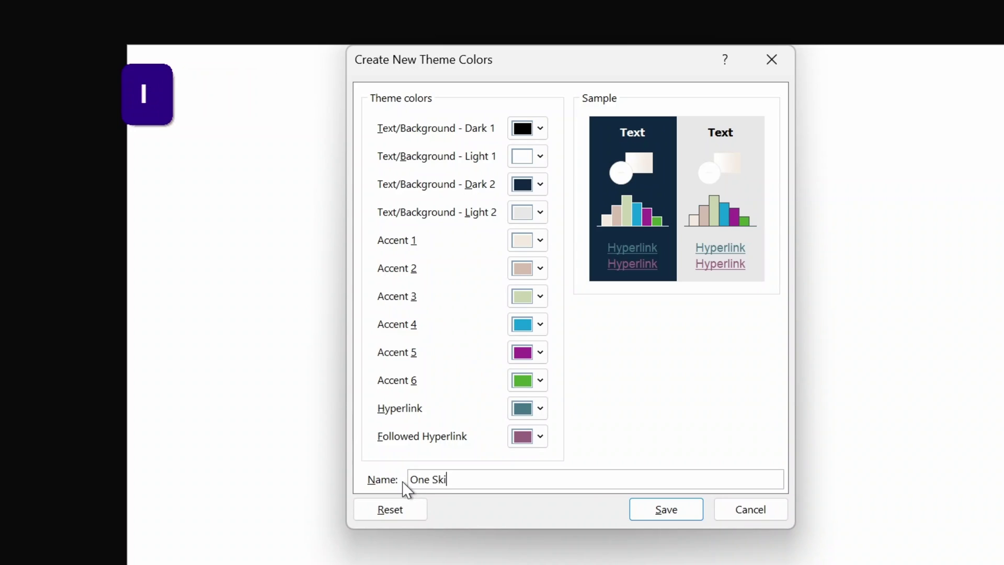
type("ll 2")
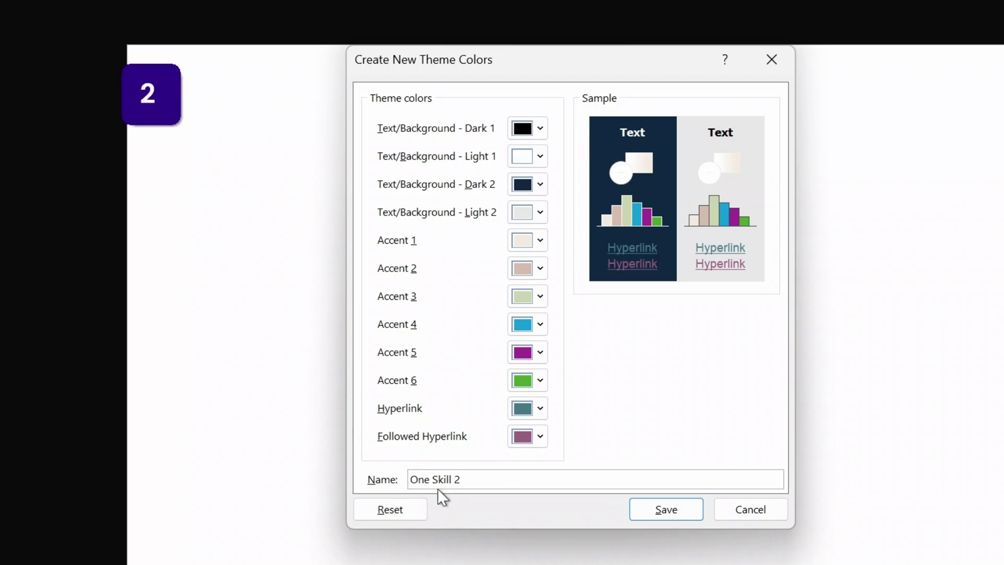
left_click(665, 510)
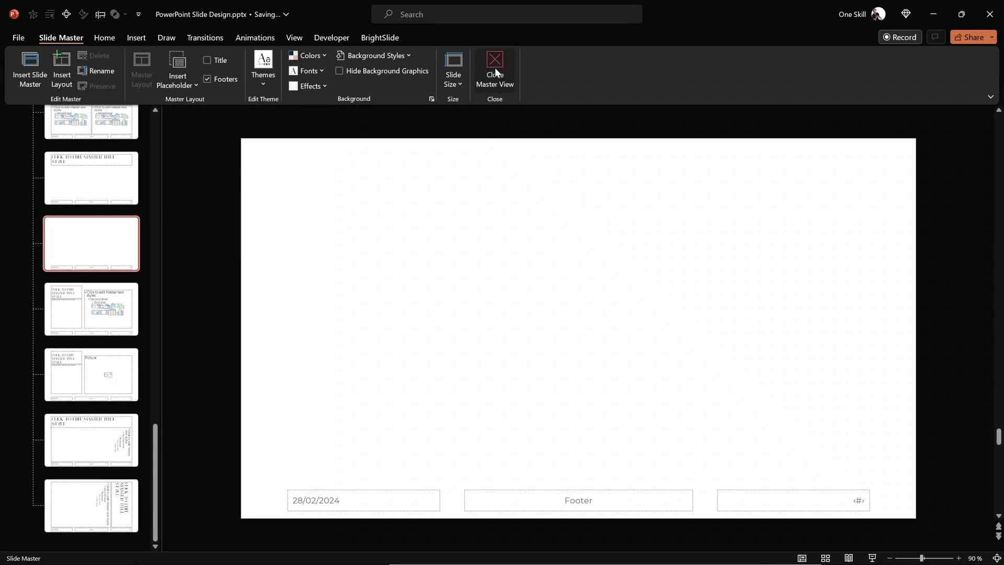
- Close Master View, go to slide 2 and turn on the guides
left_click(495, 70)
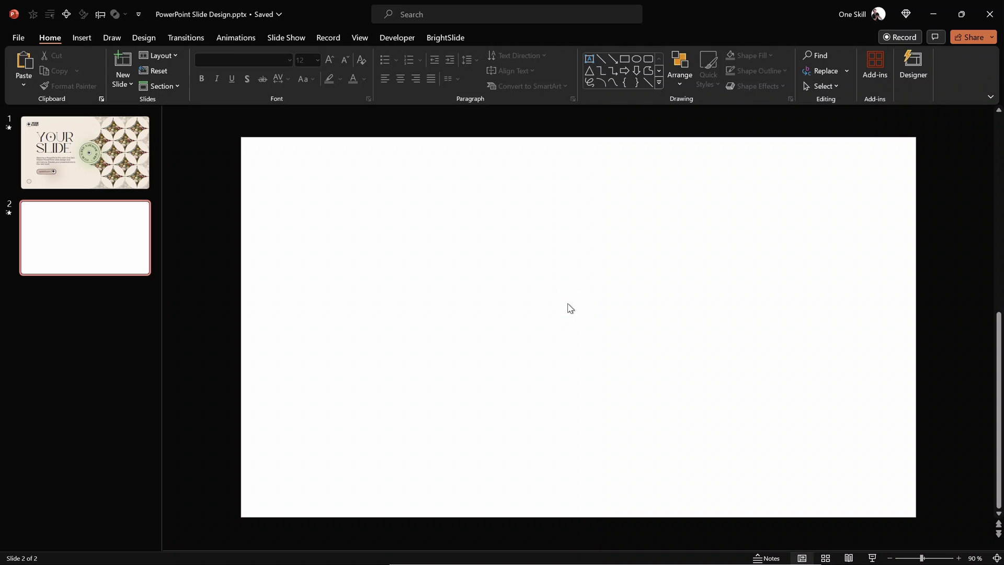
left_click(115, 160)
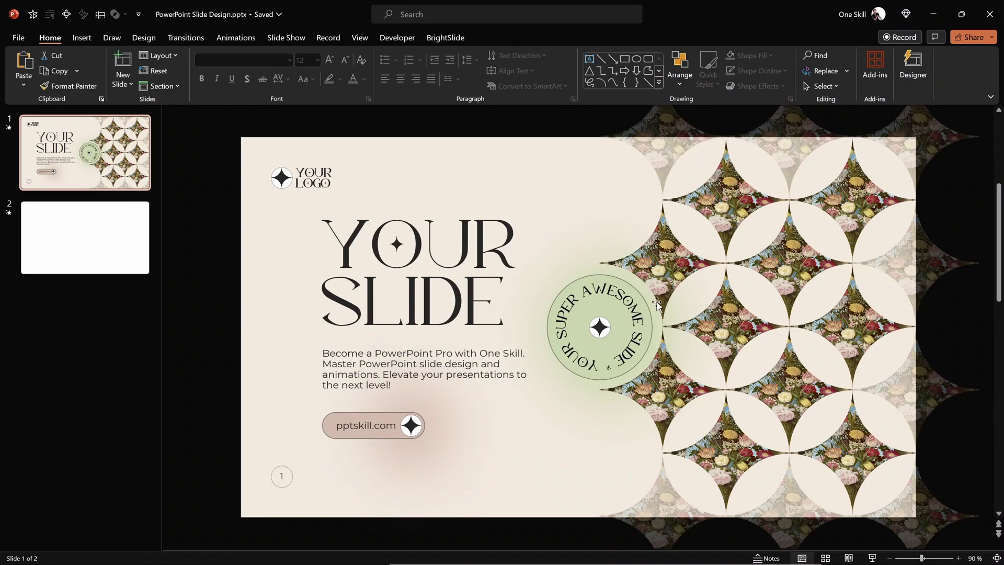
left_click(138, 238)
left_click(356, 40)
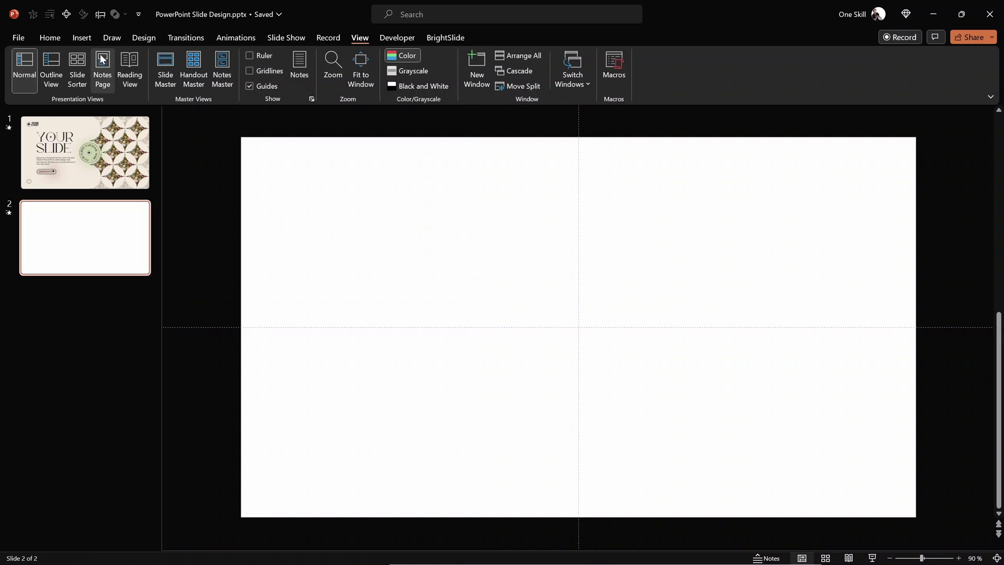
- Draw a rectangle on slide 2 and size it to a 6,35 cm square
left_click(86, 39)
left_click(228, 81)
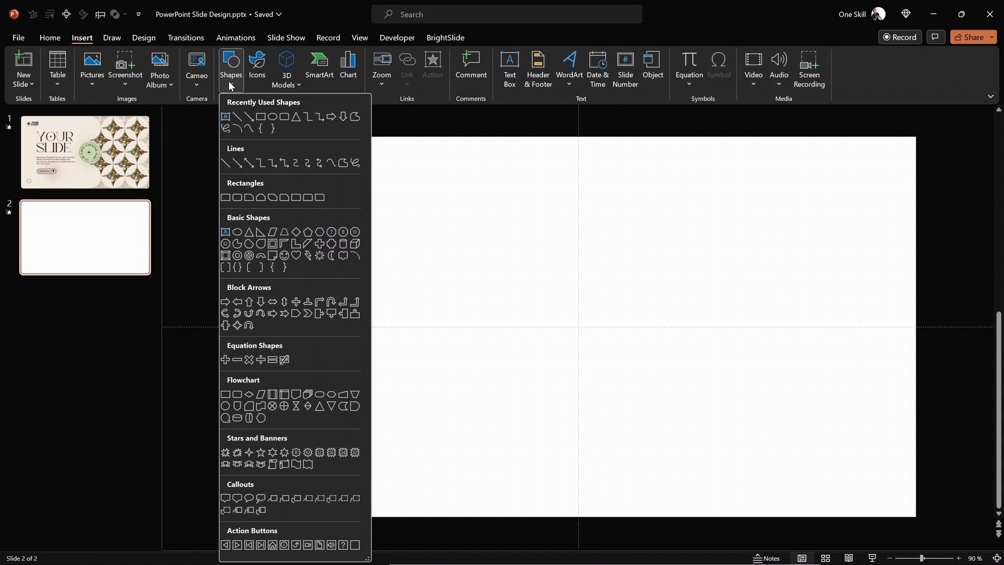
left_click(265, 113)
left_click_drag(486, 268, 582, 361)
left_click_drag(553, 321, 500, 258)
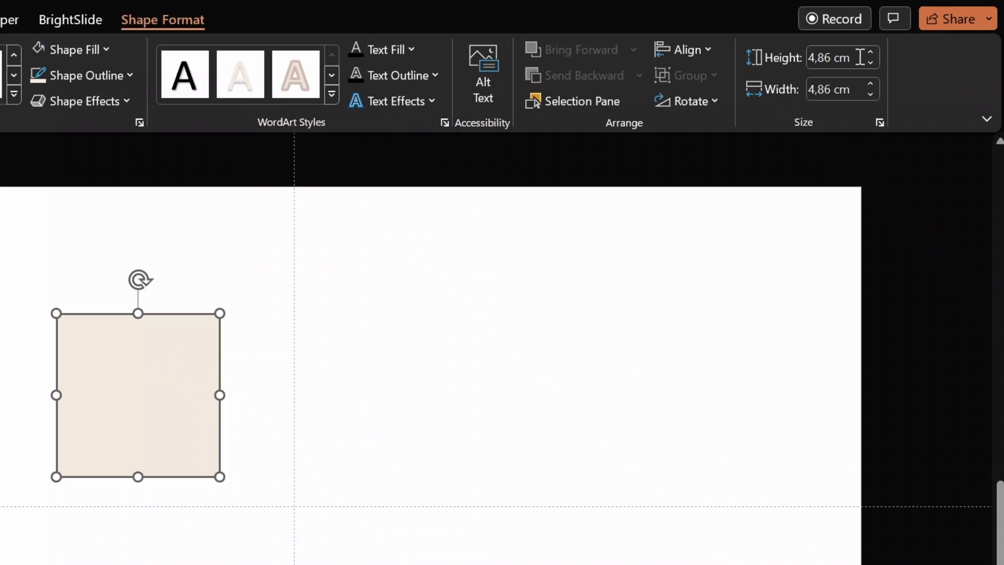
left_click(908, 60)
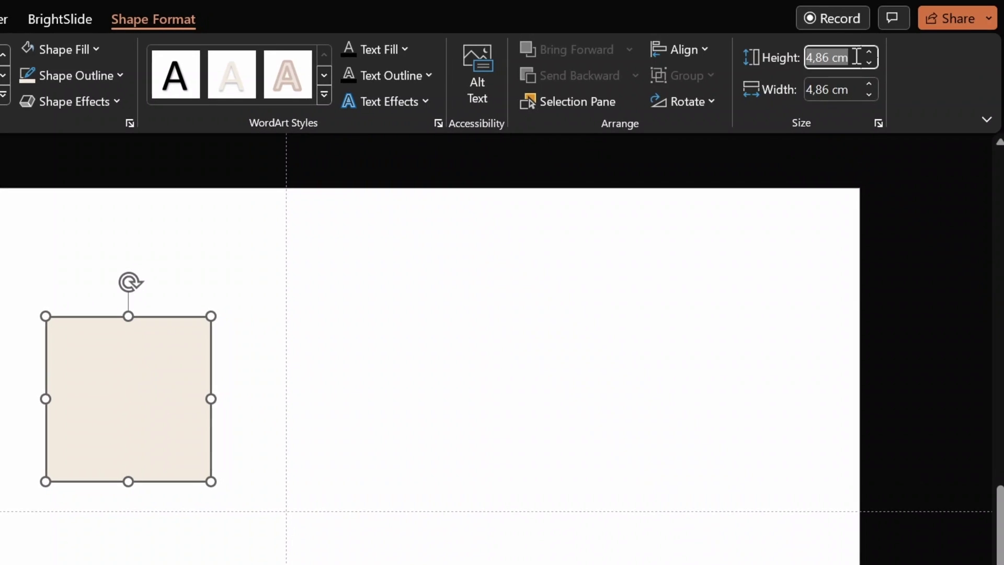
type("6,")
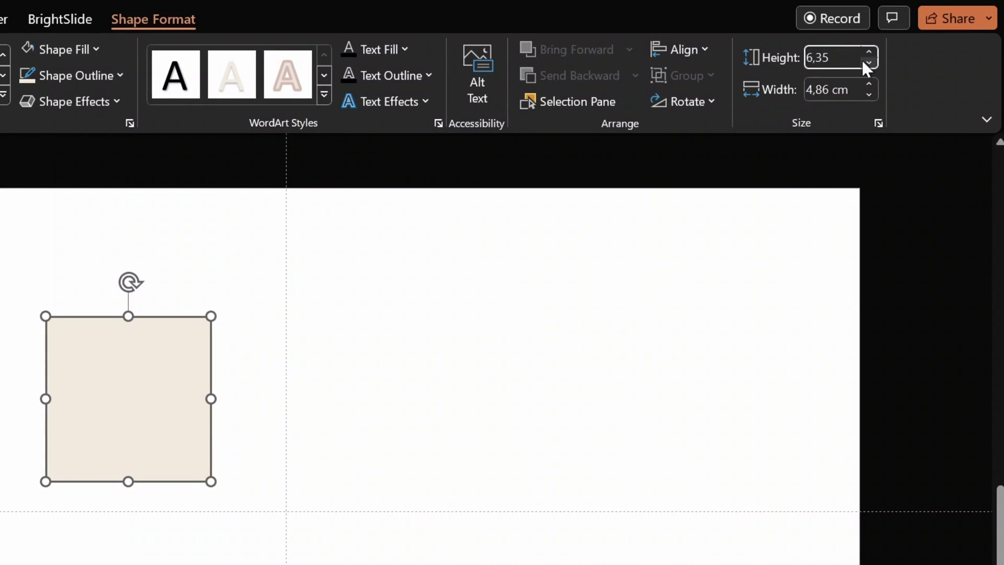
type("35")
left_click(851, 90)
type("6,3")
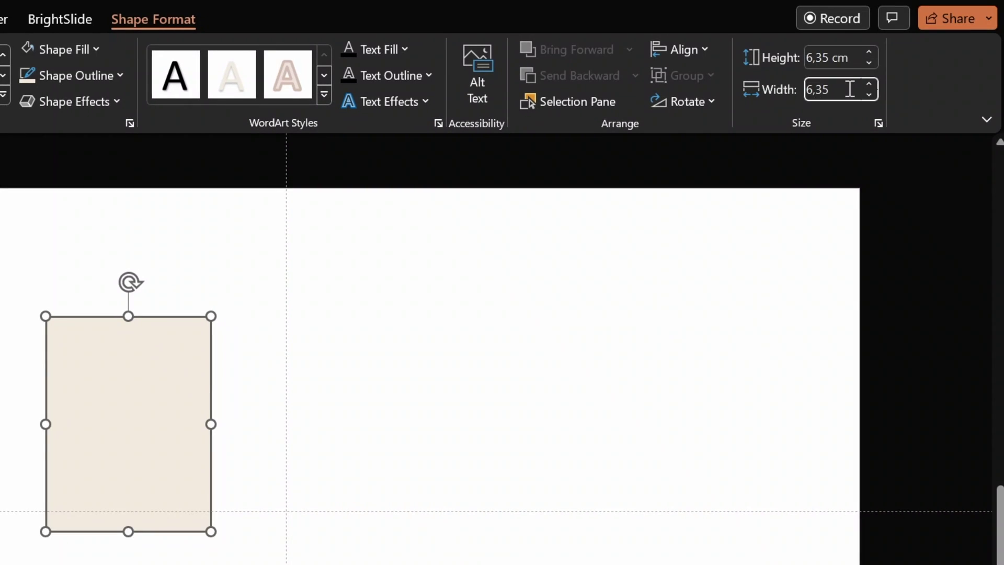
key("Return")
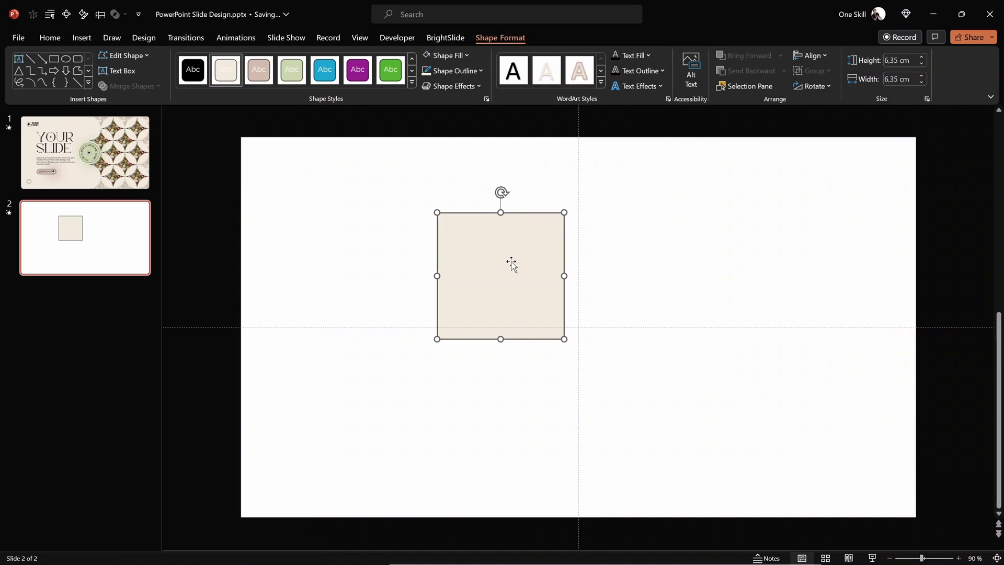
- Centre the square on the slide with BrightSlide Ctrl+Alt arrow shortcuts, testing the edge moves
key("ctrl+alt+Right")
key("ctrl+alt+Down")
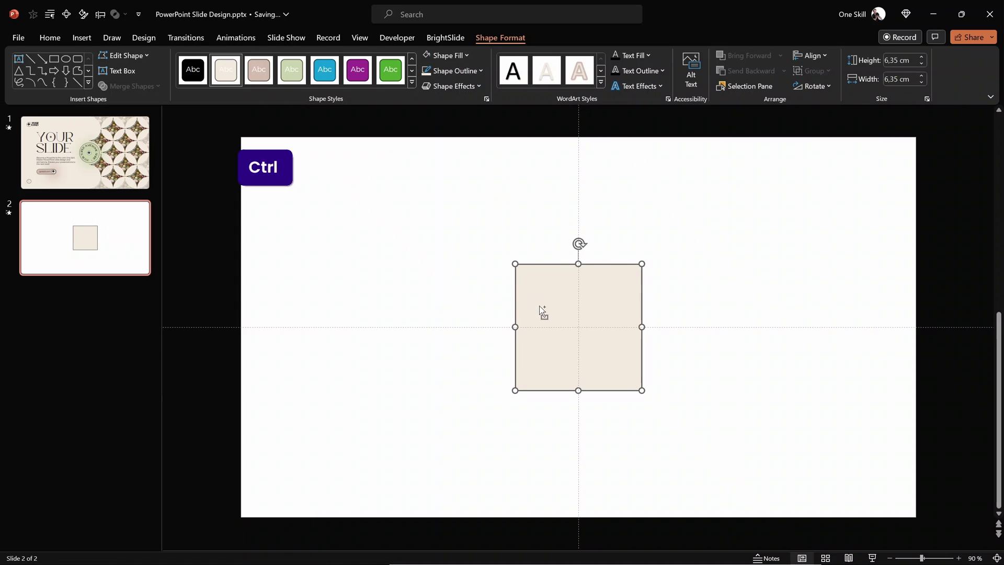
key("ctrl+Left")
key("ctrl+Right")
key("ctrl+Up")
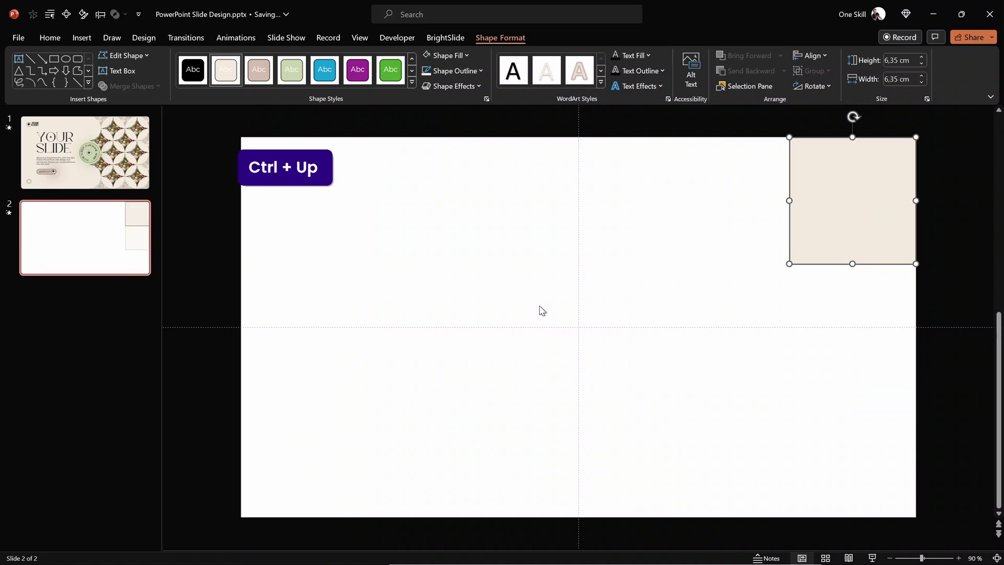
key("ctrl+Down")
key("ctrl+alt+Left")
key("ctrl+alt+Up")
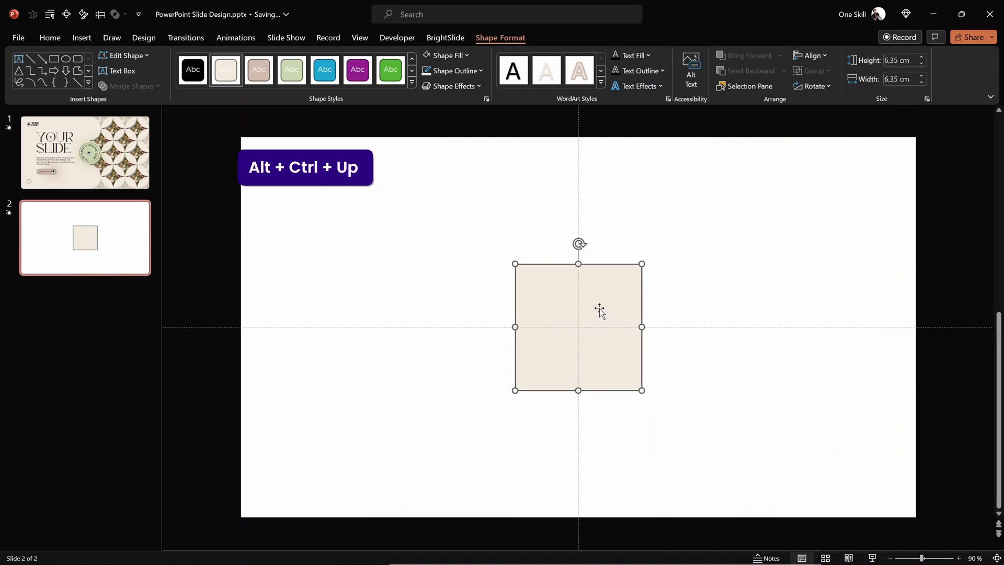
- Browse the BrightSlide settings for its productivity shortcuts, then go back to Home
left_click(443, 38)
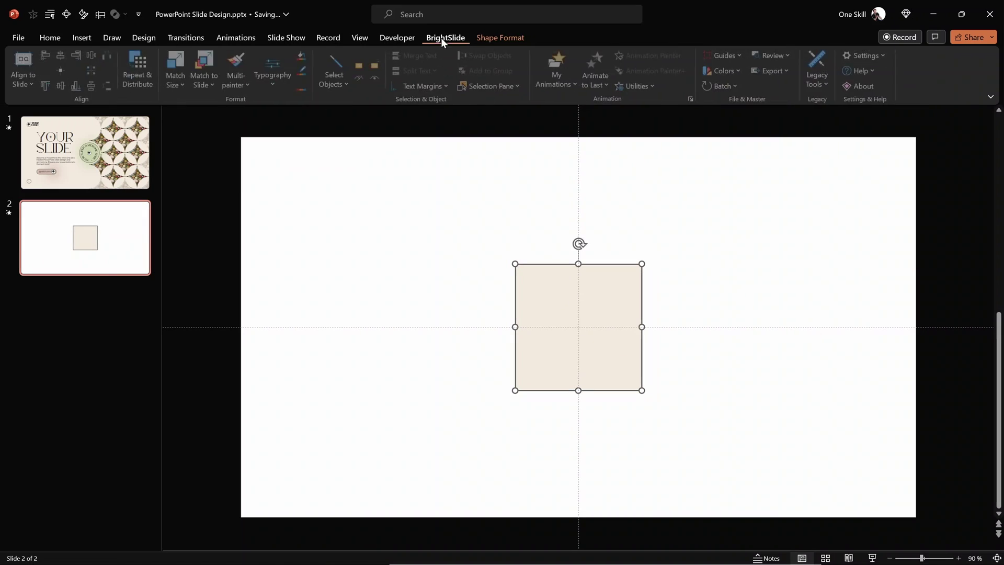
left_click(866, 55)
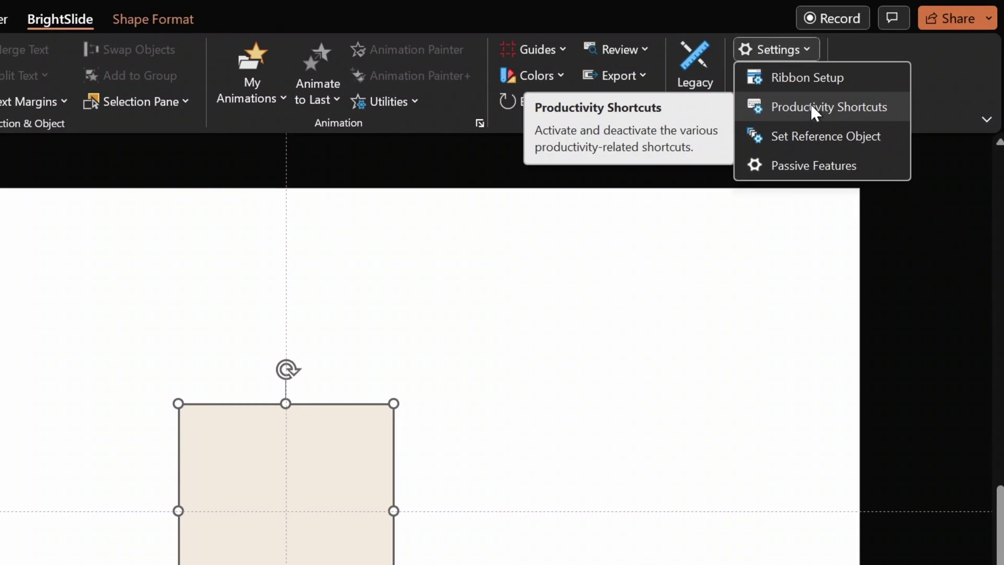
key("Escape")
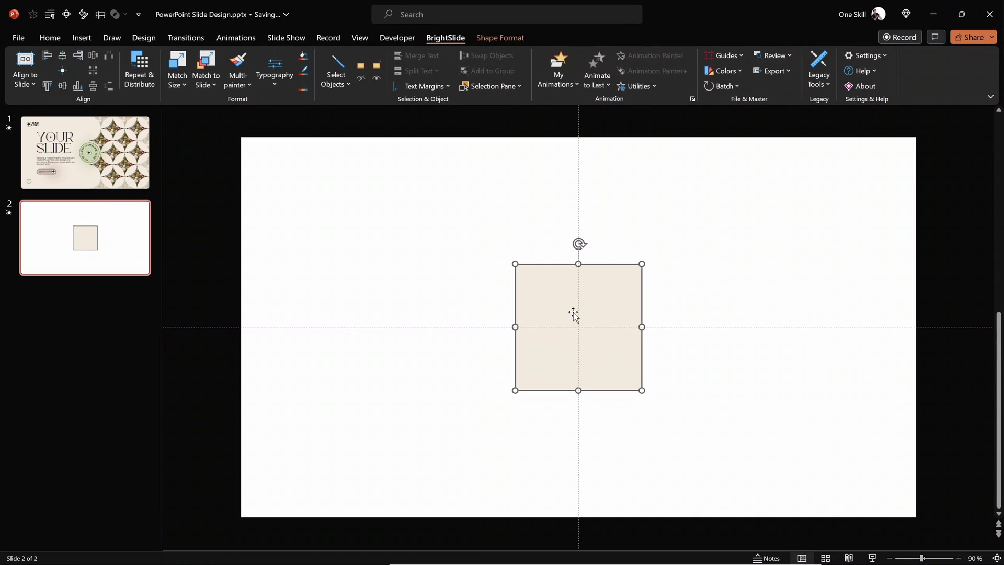
left_click(49, 38)
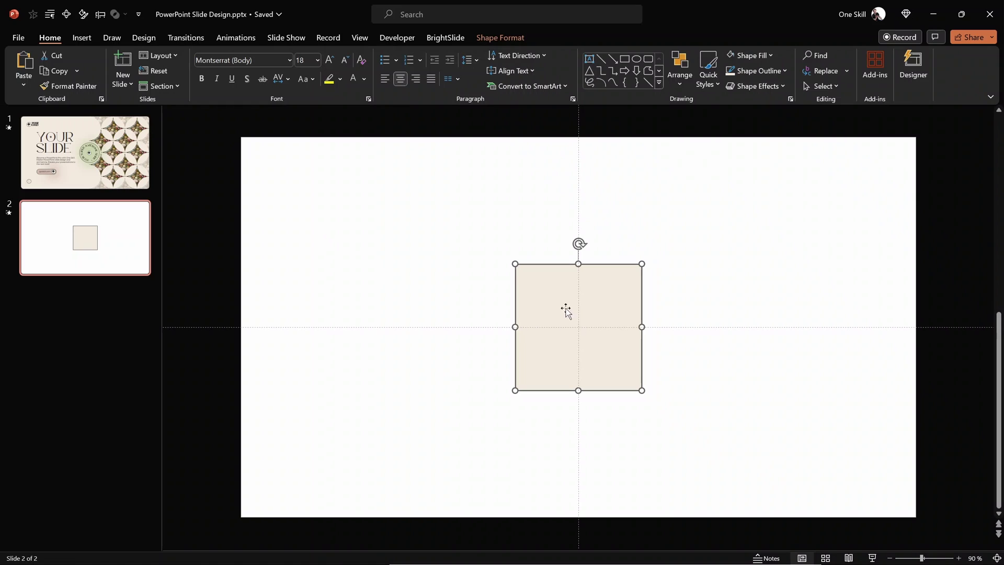
- Draw a perfect circle with the Oval shape next to the square
left_click(82, 38)
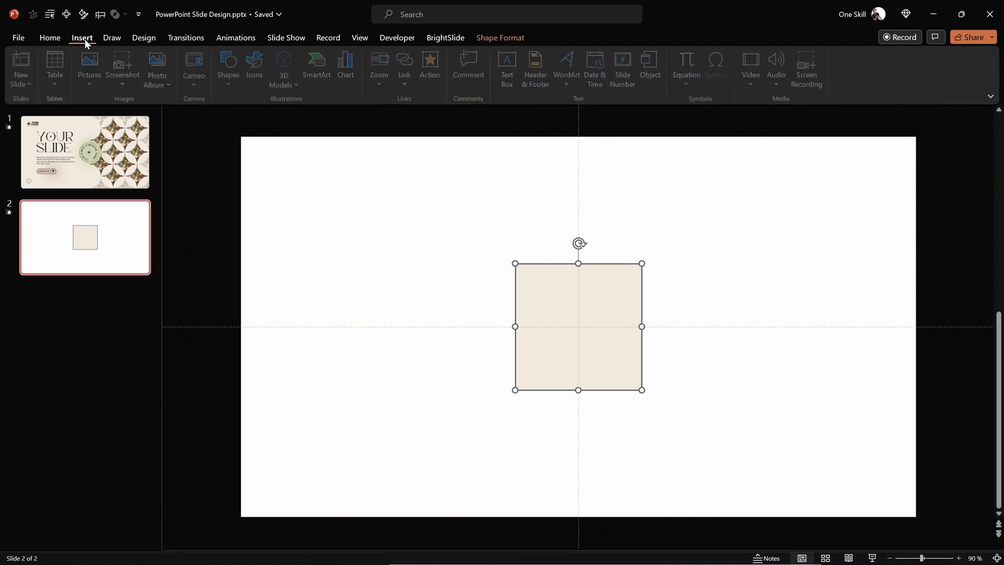
left_click(225, 76)
left_click(261, 128)
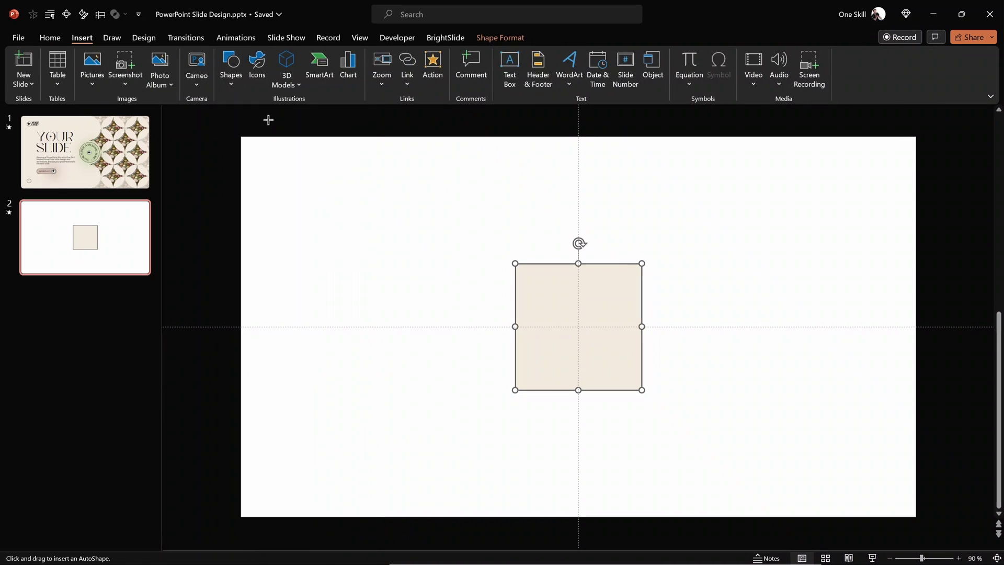
left_click_drag(680, 205, 784, 310)
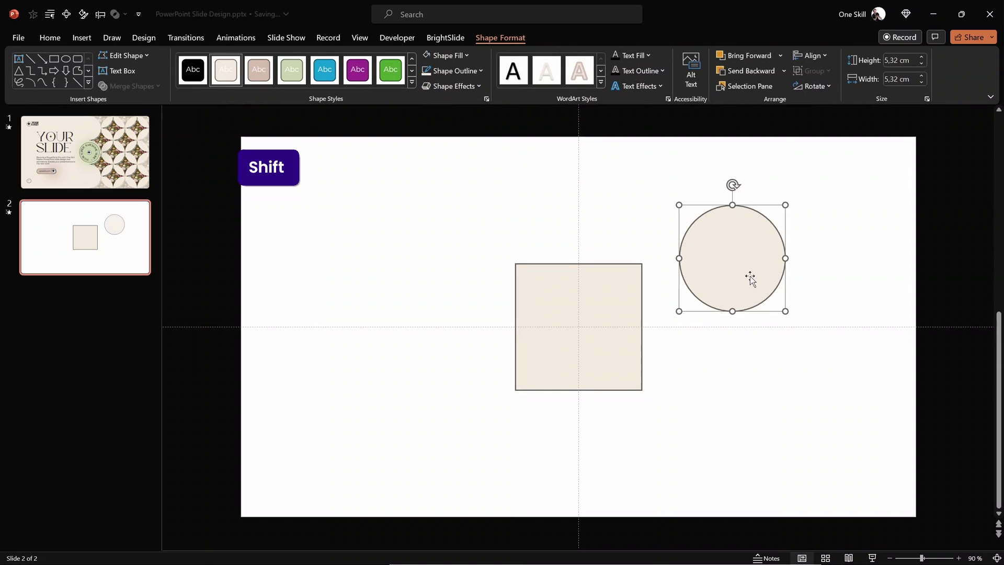
left_click_drag(751, 277, 722, 237)
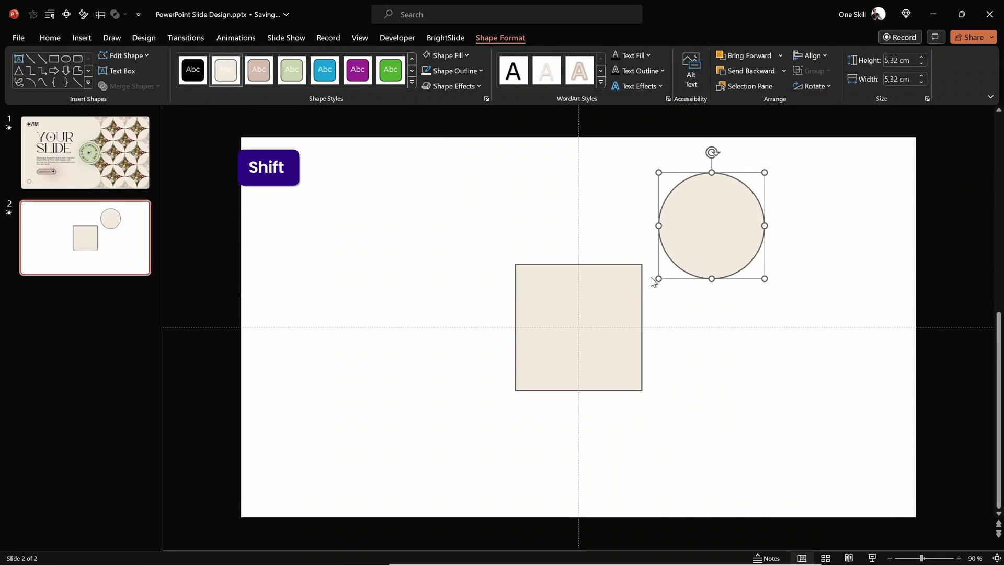
- Make the circle the same 6,35 cm size as the square with BrightSlide Match Size
left_click(611, 294)
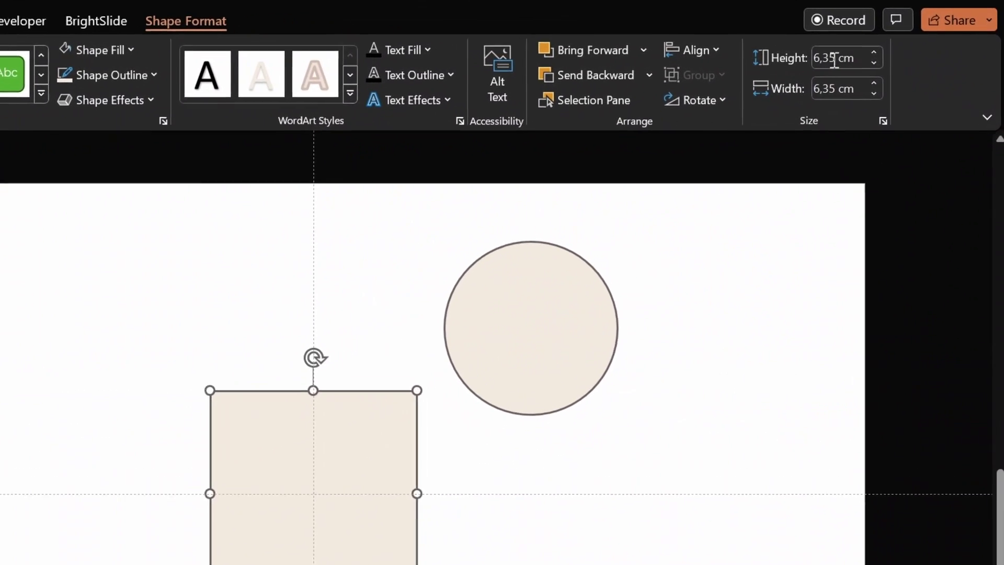
left_click(519, 325)
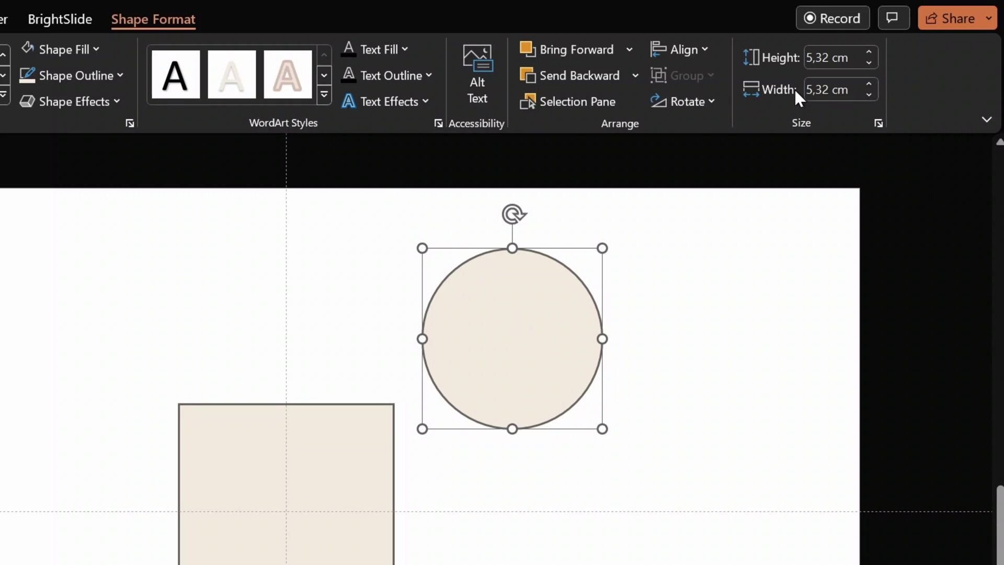
left_click(333, 447, "shift")
left_click(59, 19)
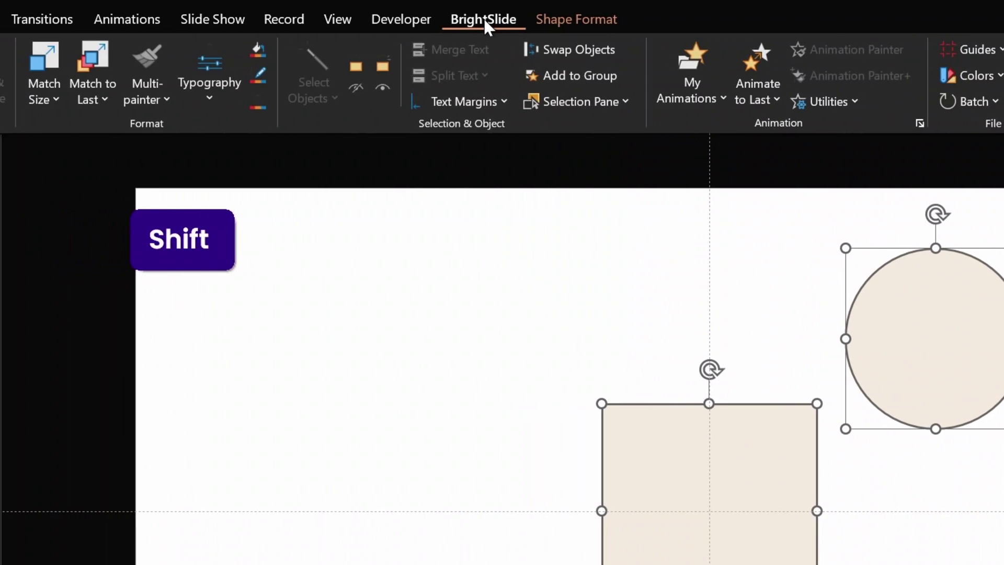
left_click(42, 64)
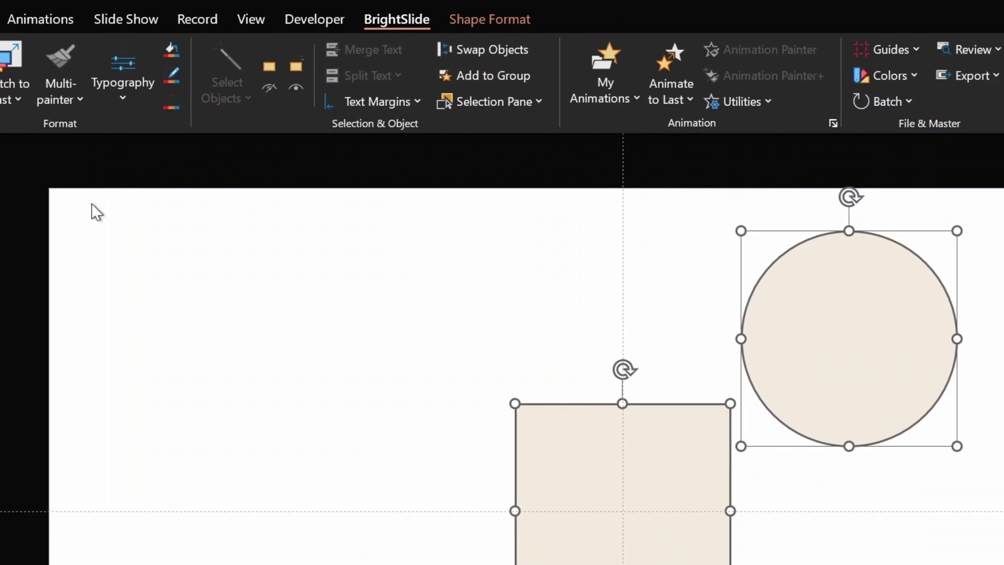
left_click(96, 212)
left_click(839, 323)
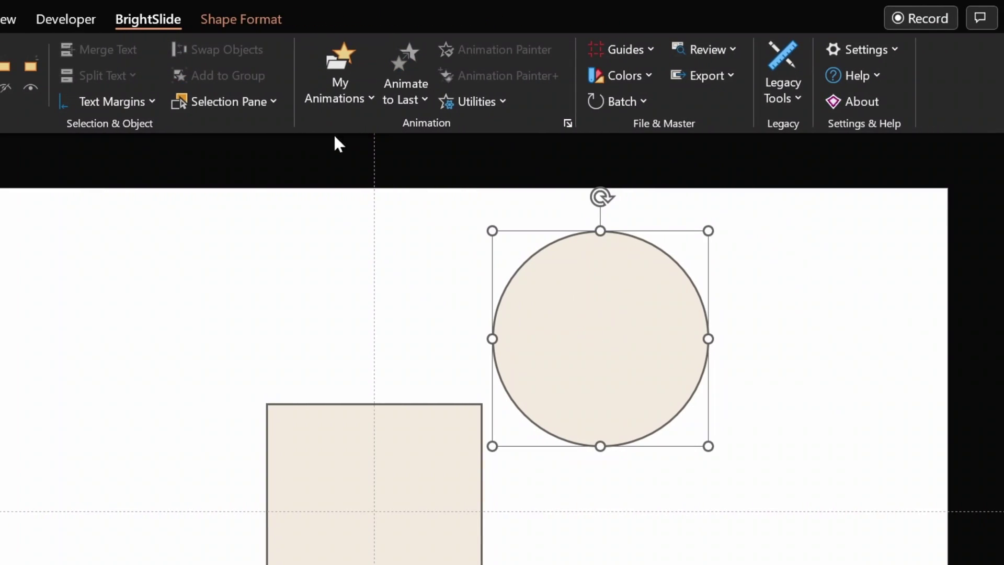
- Centre the circle on the square's top-right corner and place a copy on the bottom-right corner
left_click(241, 21)
left_click(814, 309)
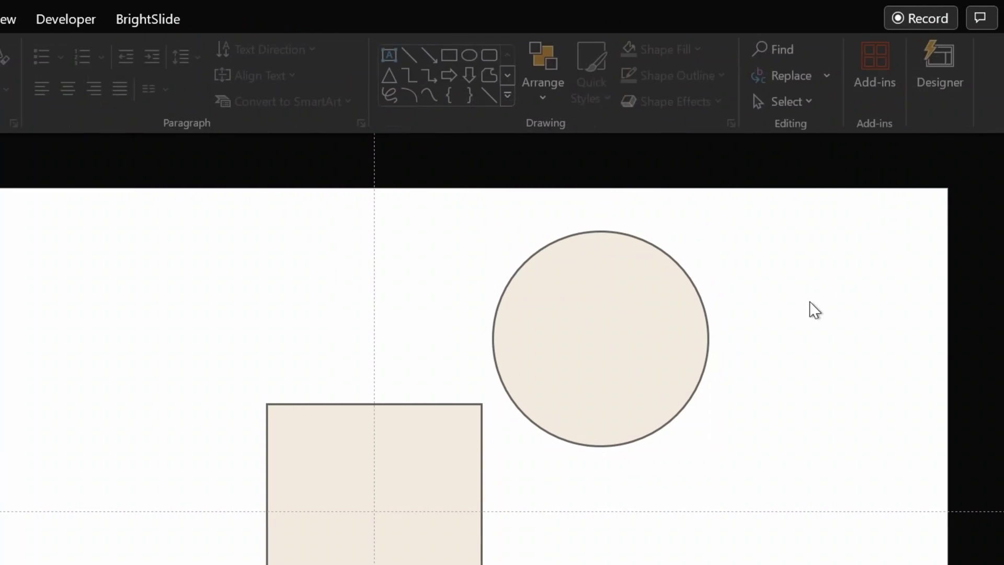
left_click(610, 345)
left_click_drag(609, 345, 482, 542)
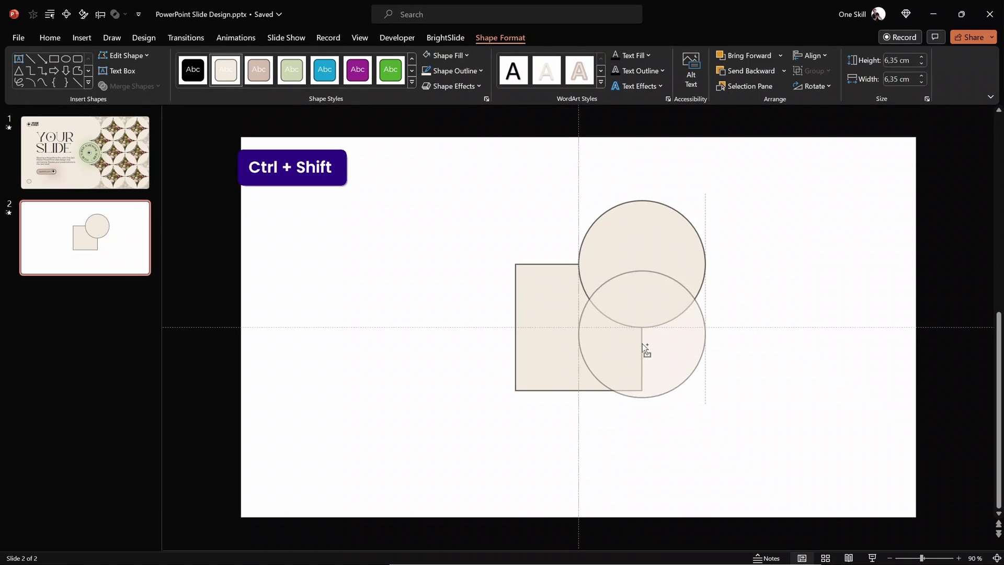
left_click_drag(642, 343, 648, 375)
- Copy both circles onto the square's left corners to form a 2×2 block
left_click(654, 263, "shift")
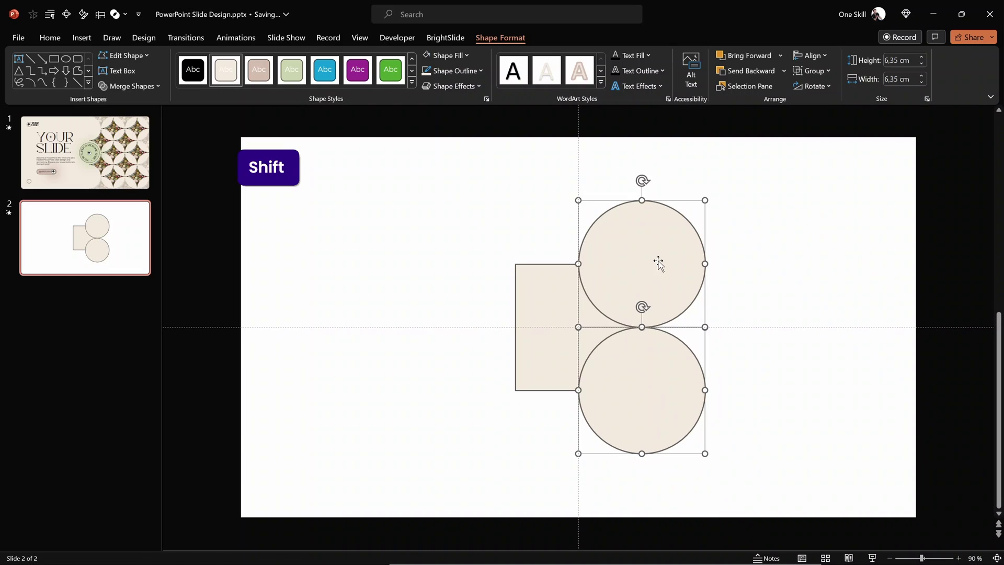
left_click_drag(657, 262, 544, 278)
left_click(719, 245)
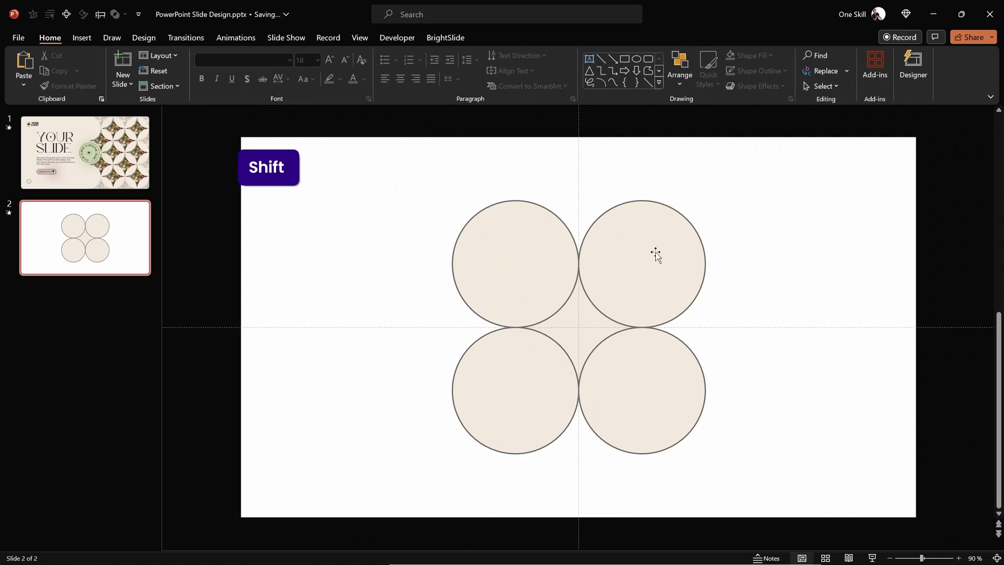
- Select all four circles, try Merge Shapes Union, then undo it
left_click(654, 254)
left_click(545, 249, "shift")
left_click(524, 365, "shift")
left_click(636, 373, "shift")
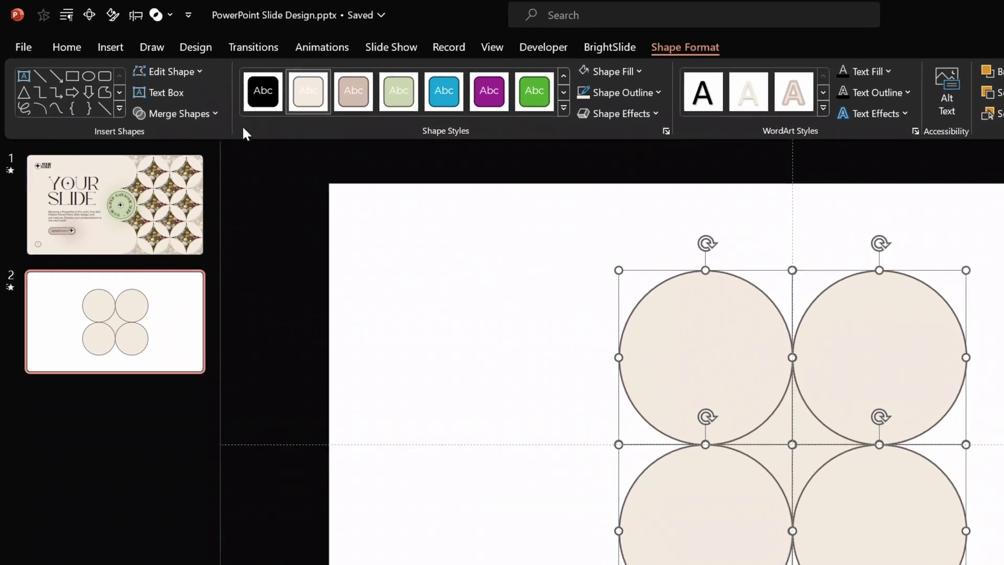
left_click(131, 86)
left_click(230, 163)
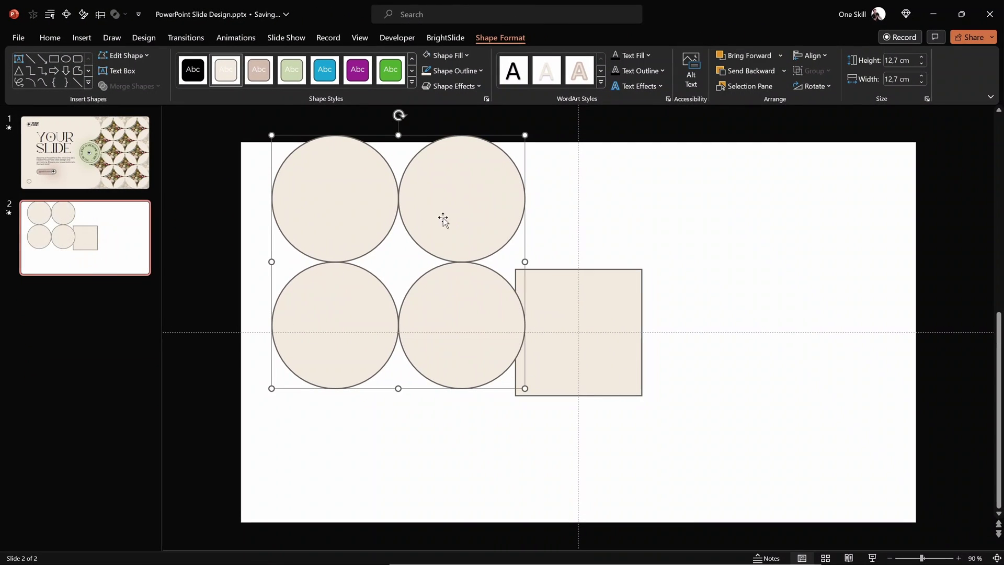
key("ctrl+z")
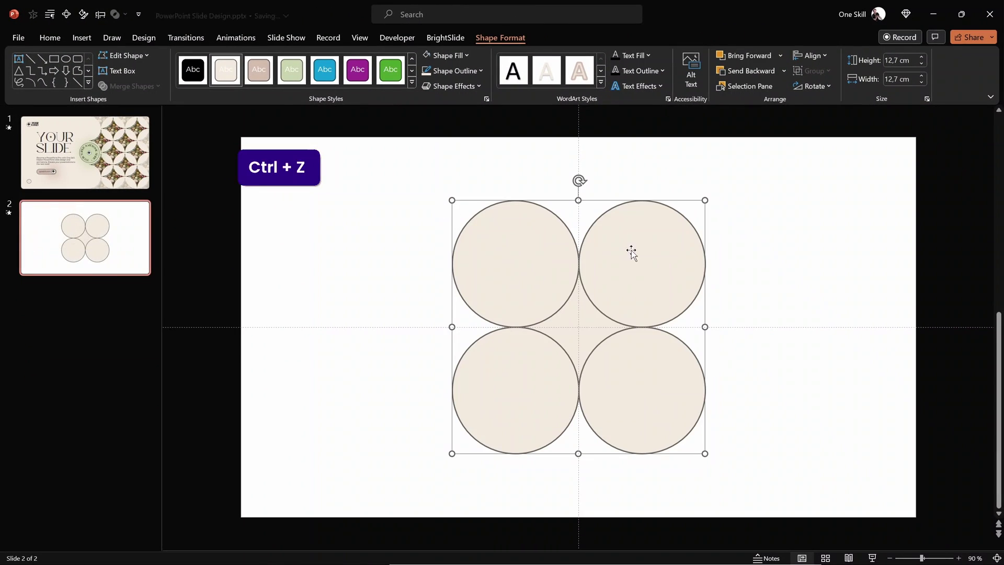
- Send the circles behind the square and subtract them, leaving a four-point star
left_click(783, 71)
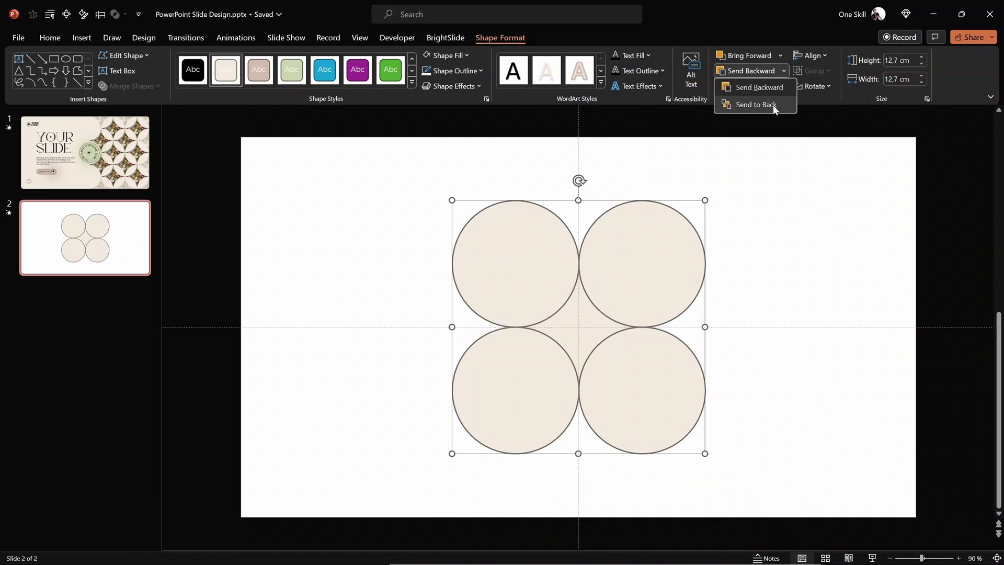
left_click(772, 106)
left_click(788, 201)
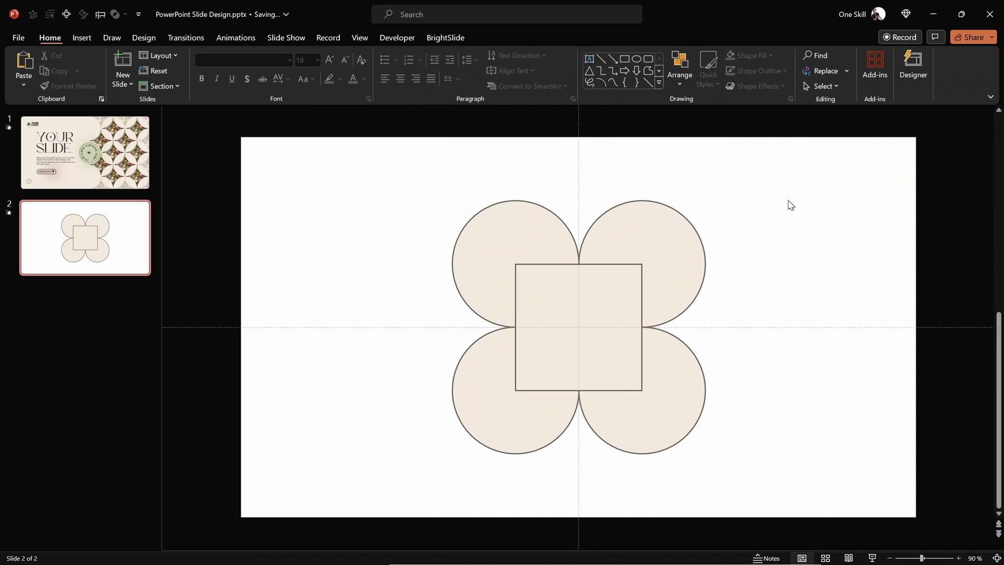
left_click(598, 296)
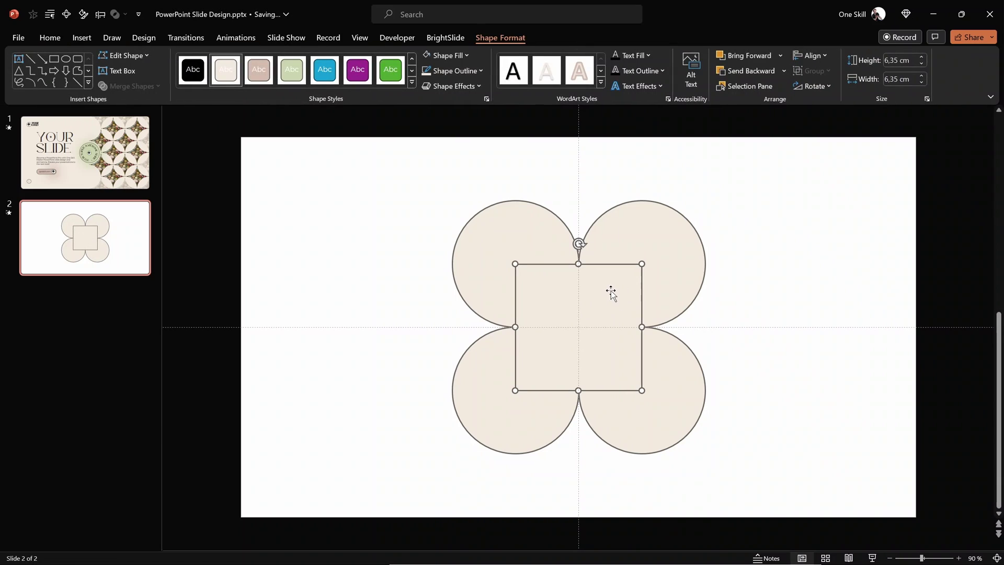
left_click(520, 235, "shift")
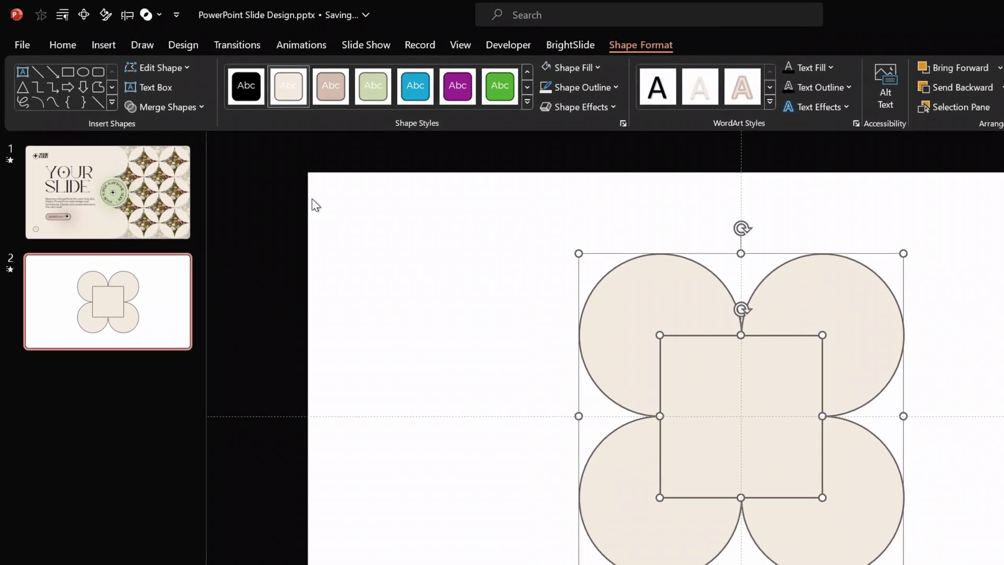
left_click(131, 86)
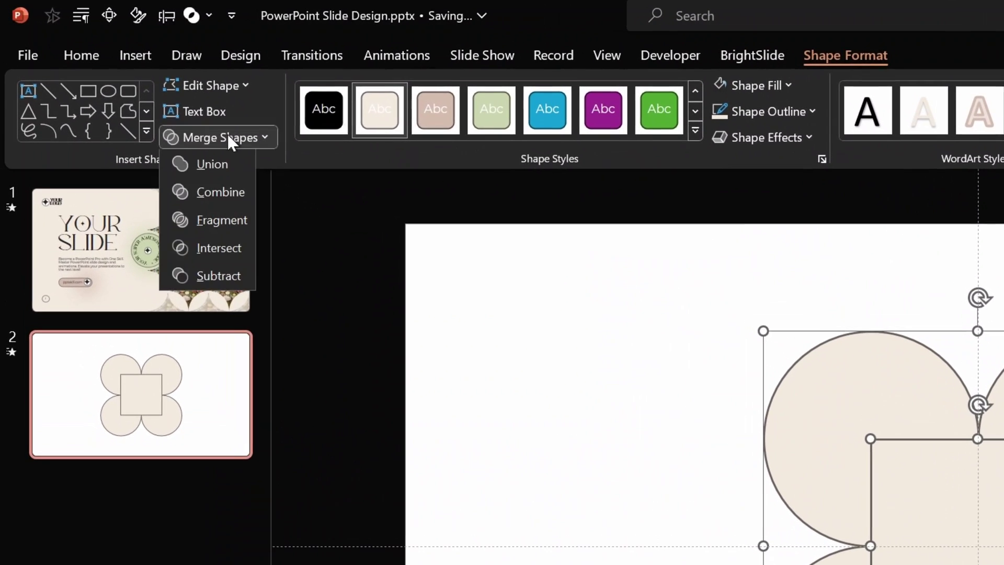
left_click(236, 273)
left_click(623, 213)
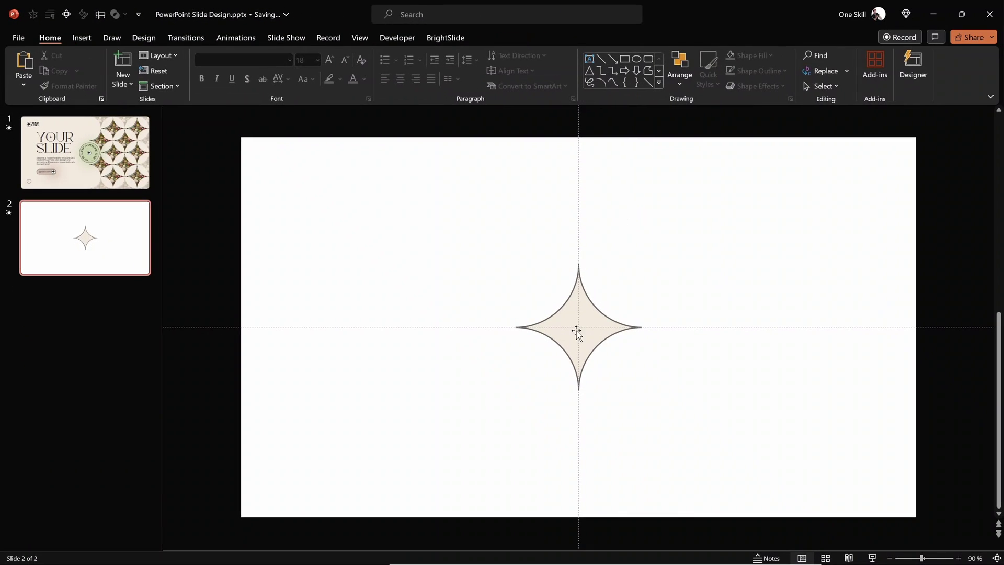
- Duplicate the star into an interlocking column and copy that column alongside it
left_click(604, 324)
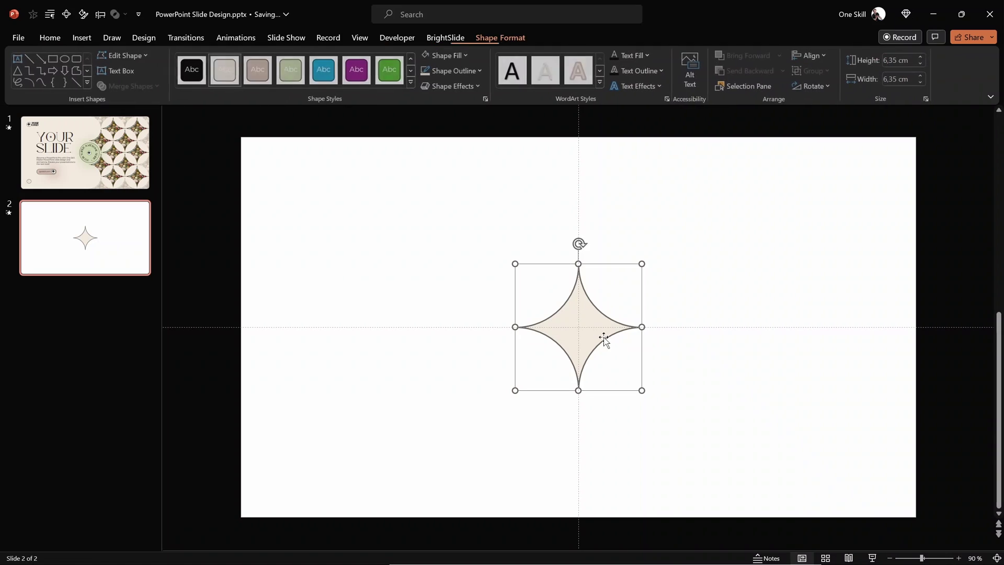
left_click_drag(585, 300, 645, 433)
key("Escape")
left_click_drag(756, 123, 503, 535)
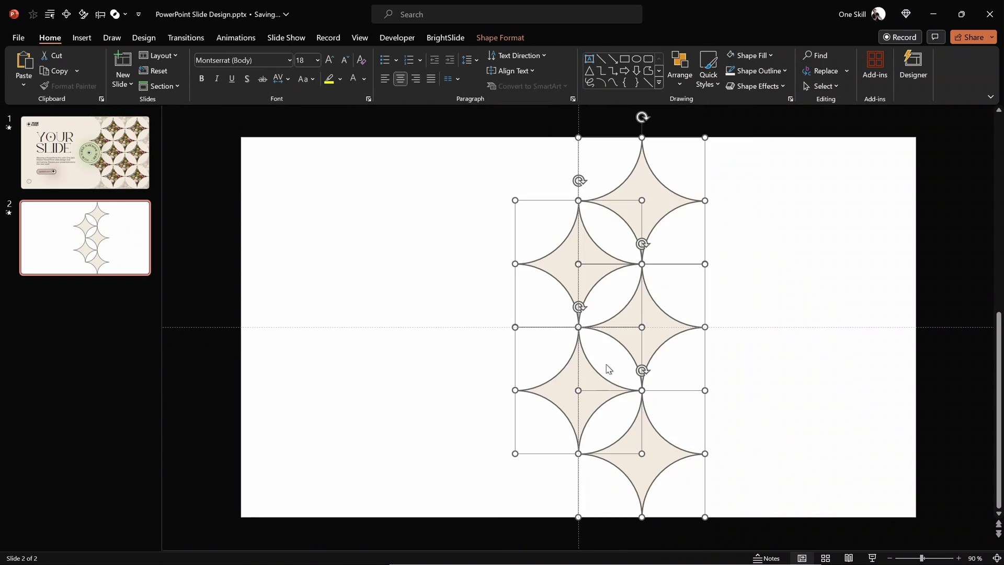
left_click_drag(606, 366, 705, 261)
left_click(824, 191)
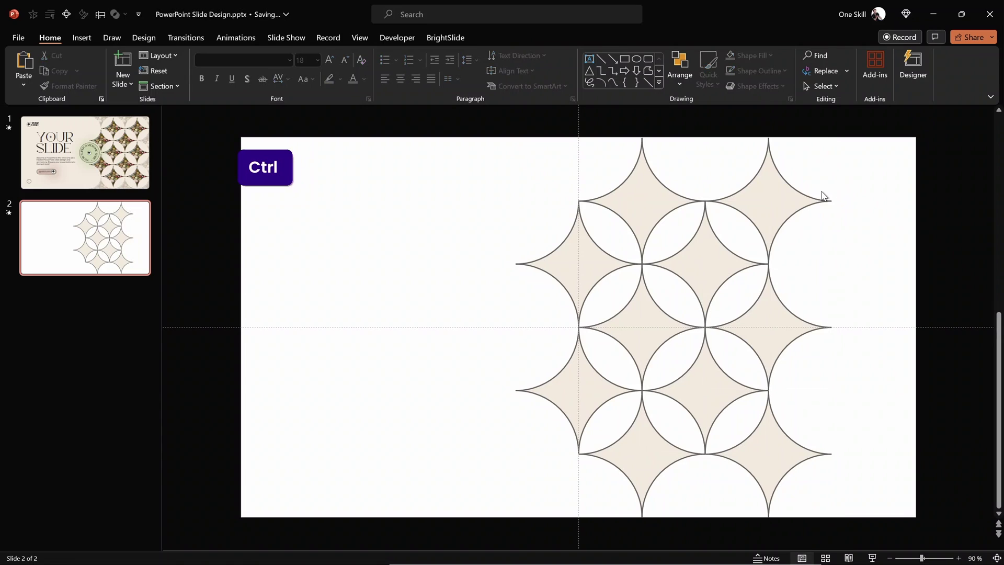
- Shift all ten stars to the slide's right edge, then view slide 1
key("ctrl+a")
left_click_drag(771, 194, 856, 197)
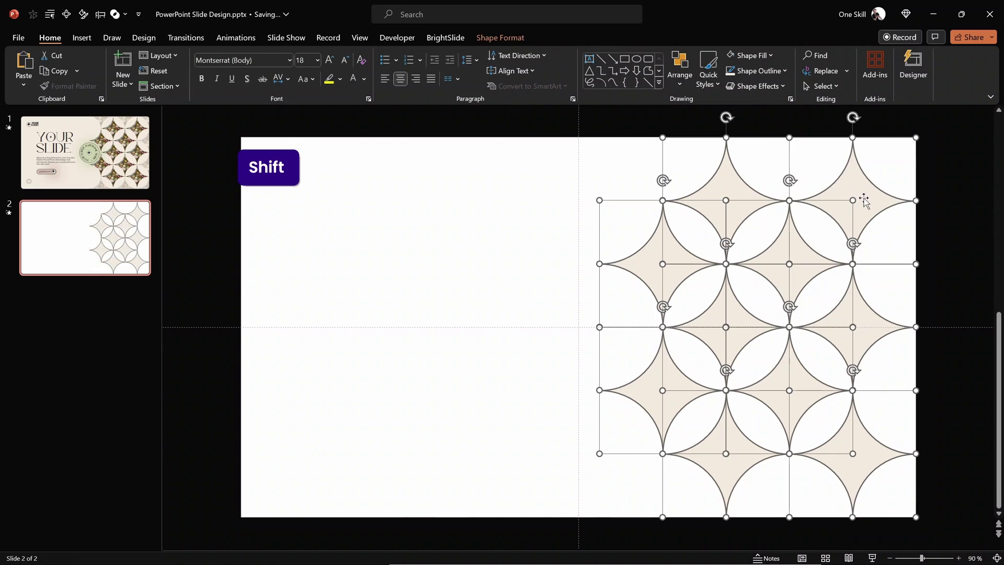
left_click(949, 174)
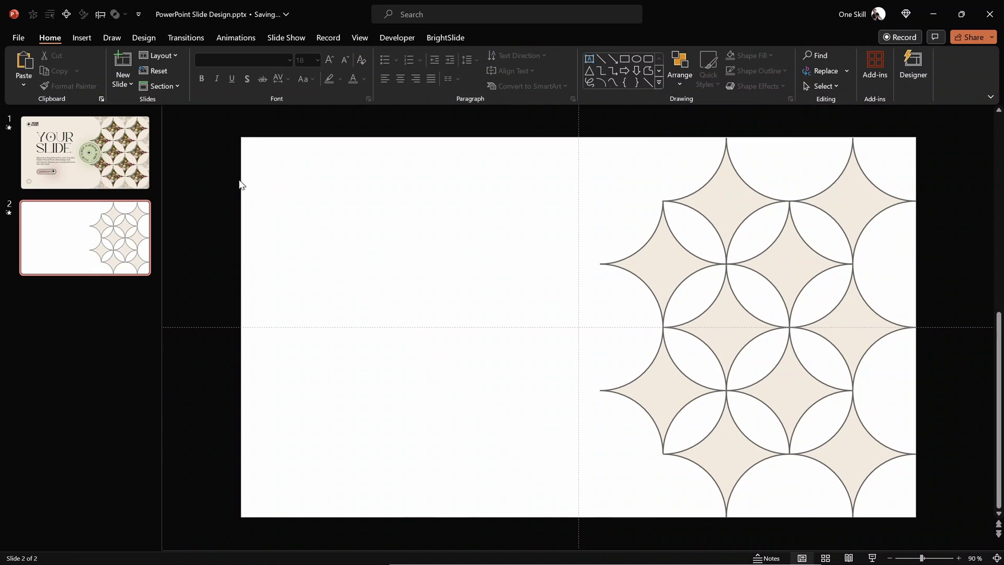
left_click(139, 154)
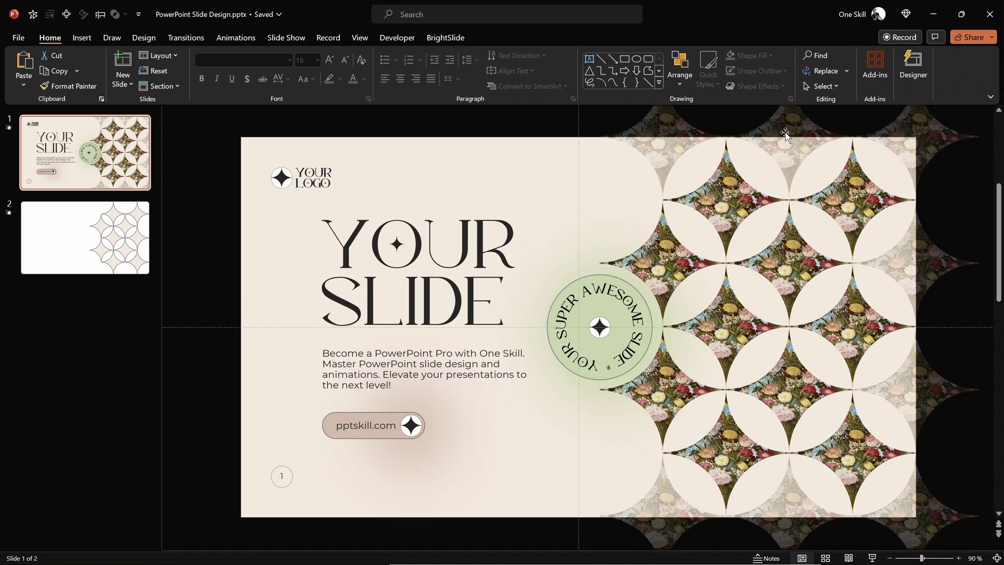
- Give slide 2 a solid beige theme-colour background via Format Background
left_click(118, 237)
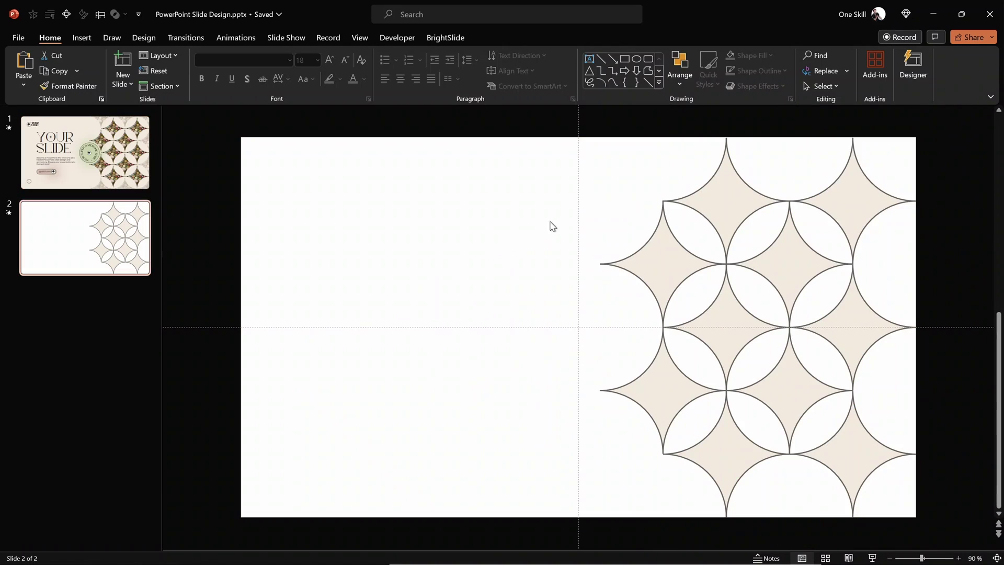
right_click(480, 216)
left_click(526, 345)
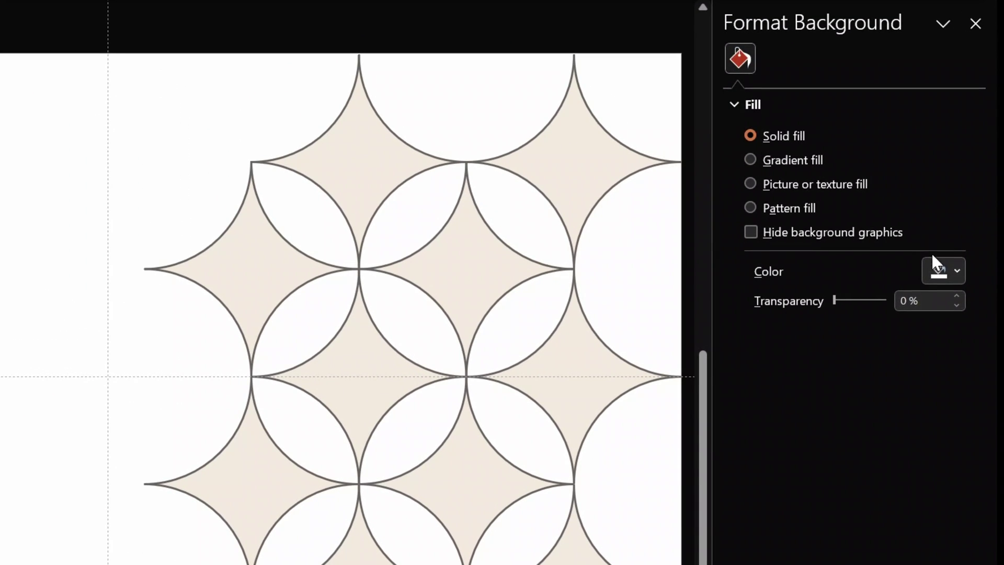
left_click(934, 262)
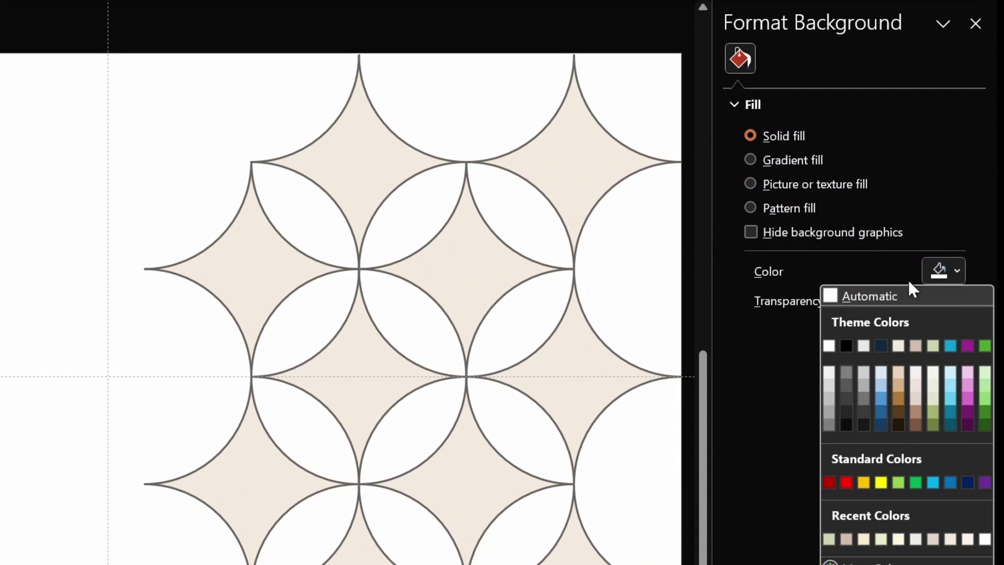
left_click(898, 345)
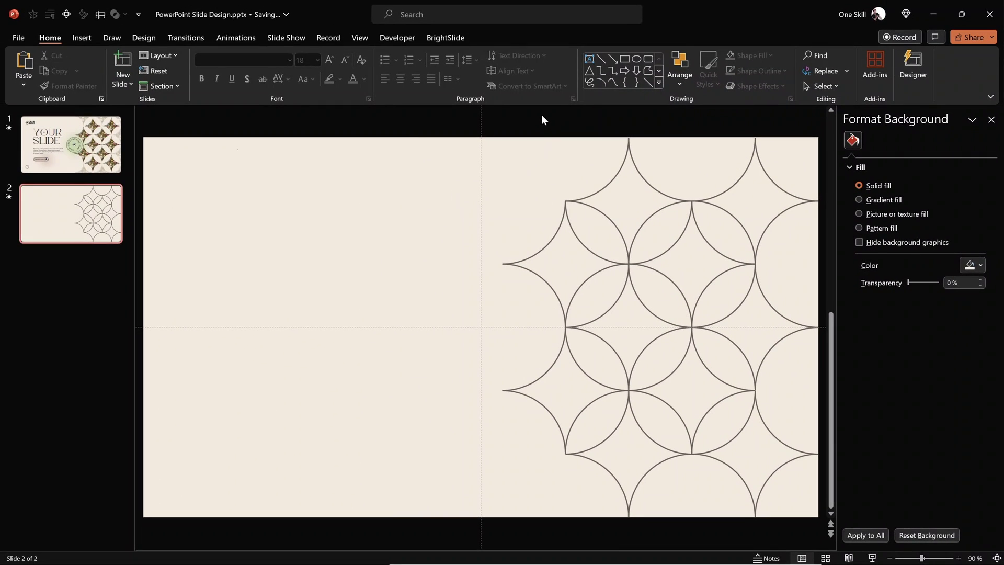
left_click(991, 119)
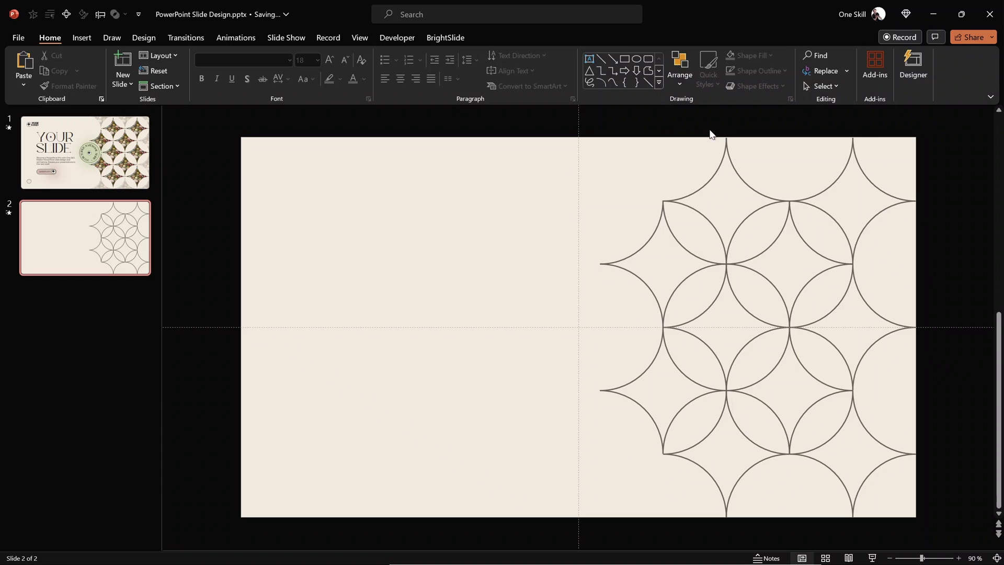
- Compare slide 2 with slide 1, then switch to another window
left_click(145, 178)
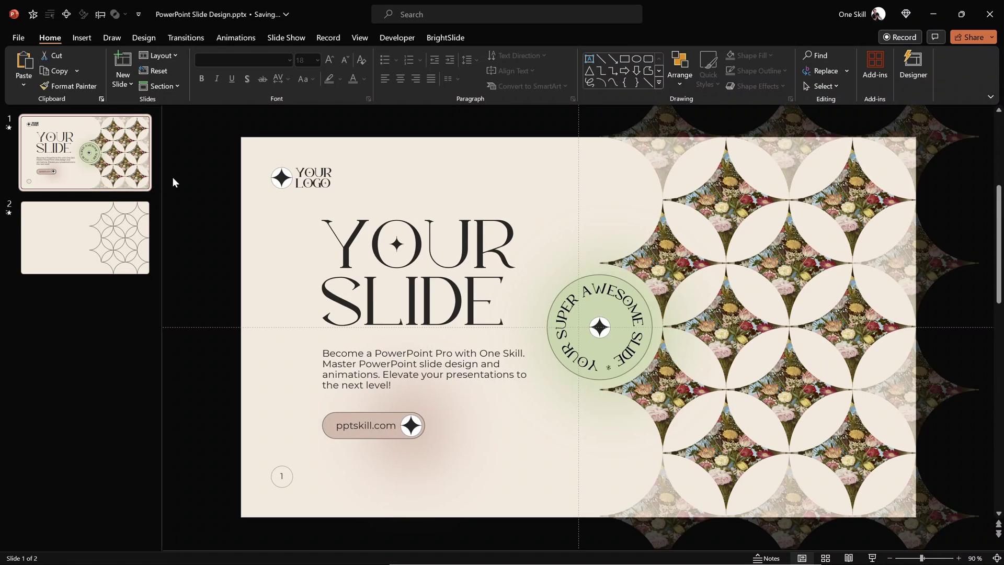
left_click(115, 246)
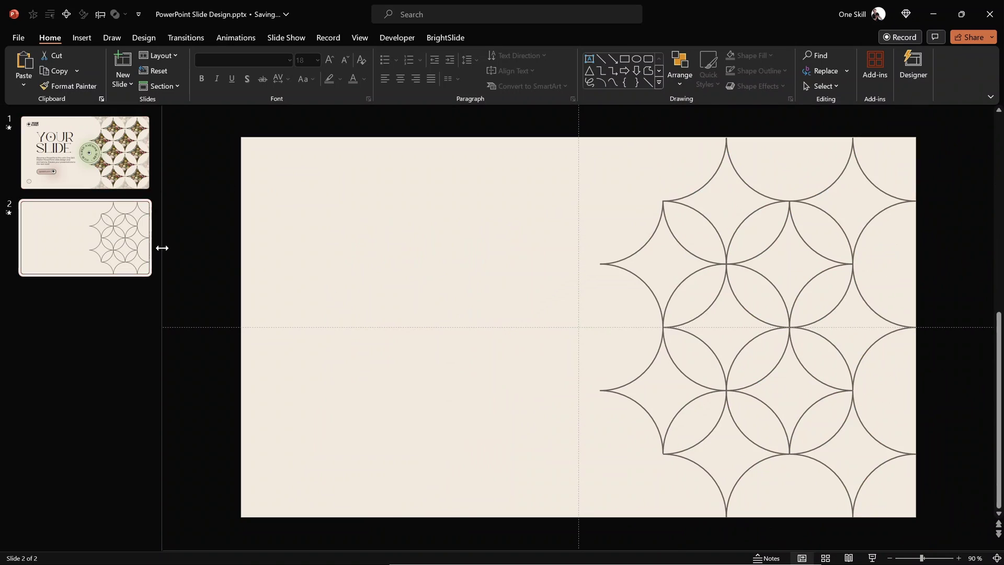
key("alt+Tab")
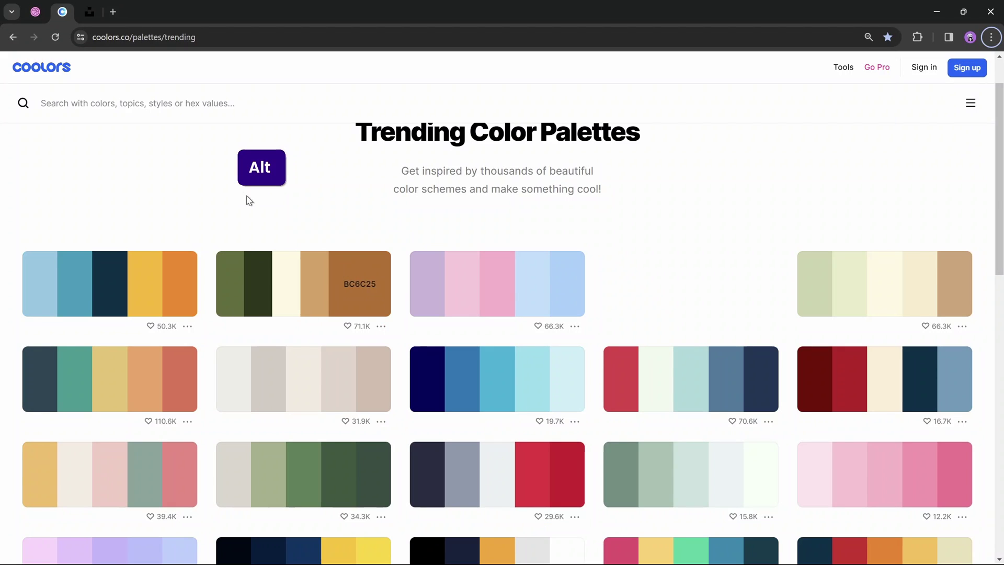
- Copy the pink and yellow flower painting from Unsplash and return to PowerPoint
left_click(88, 12)
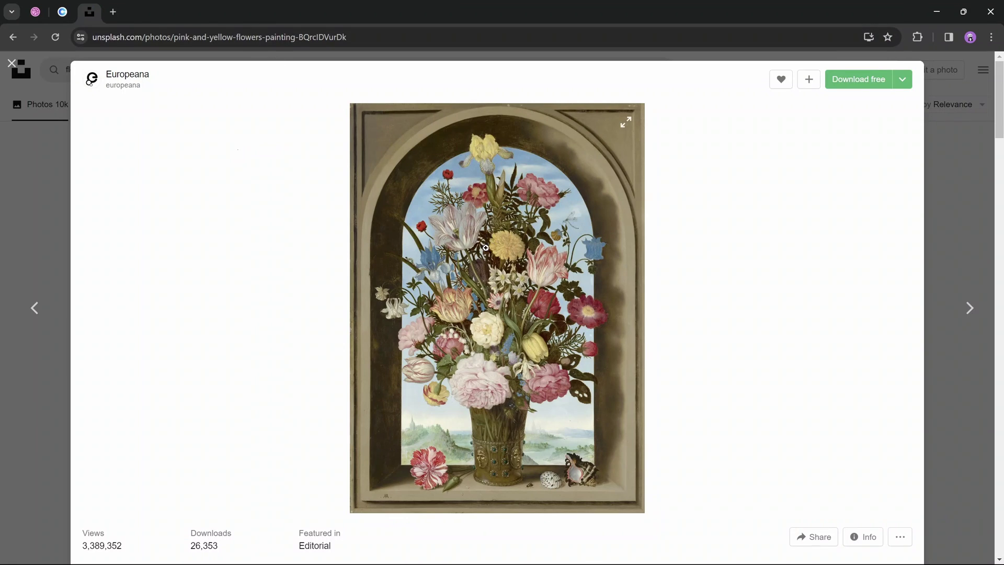
left_click(481, 238)
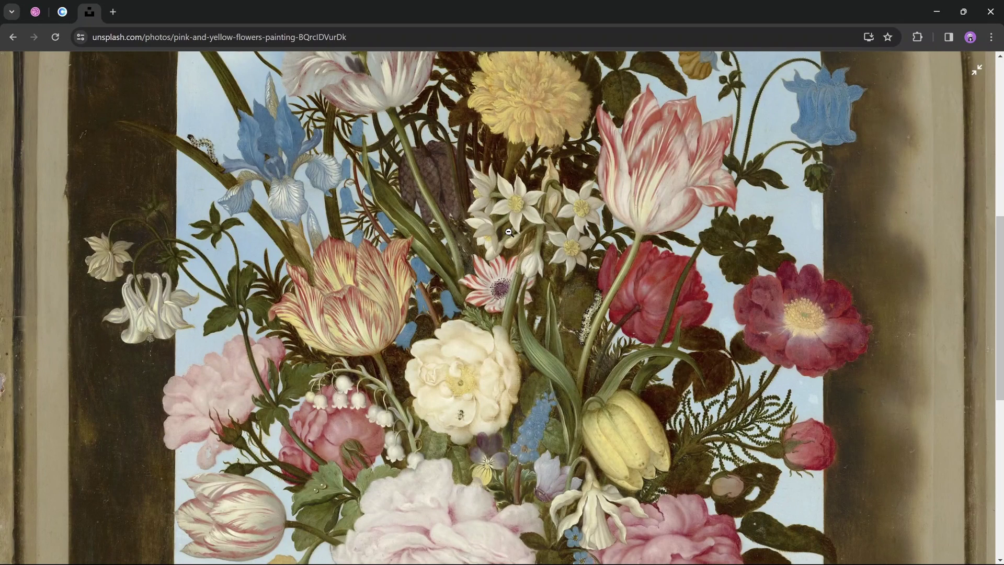
right_click(509, 232)
left_click(555, 278)
key("alt+Tab")
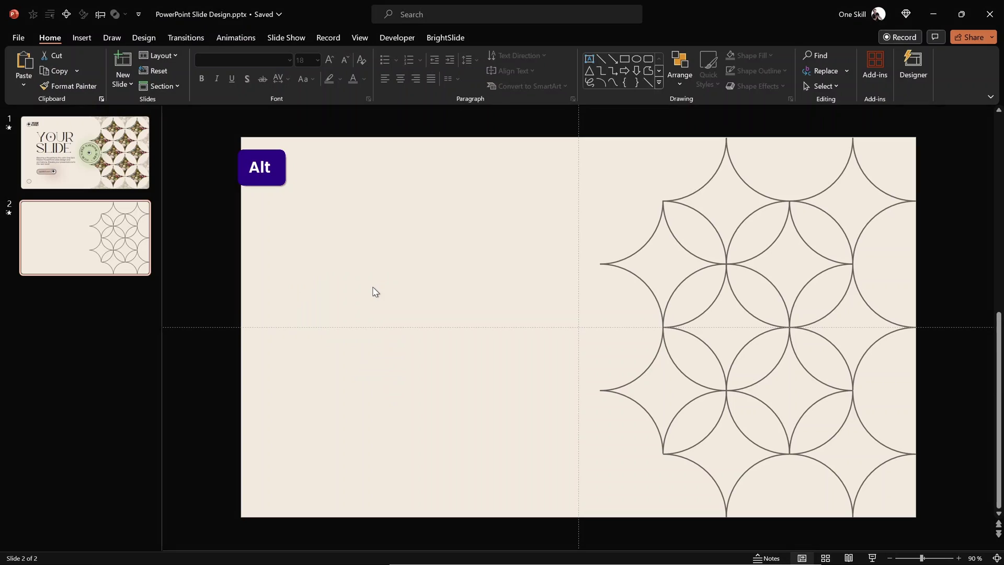
- Fill all ten stars on slide 2 with the clipboard flower picture and remove their grey outlines
key("ctrl+a")
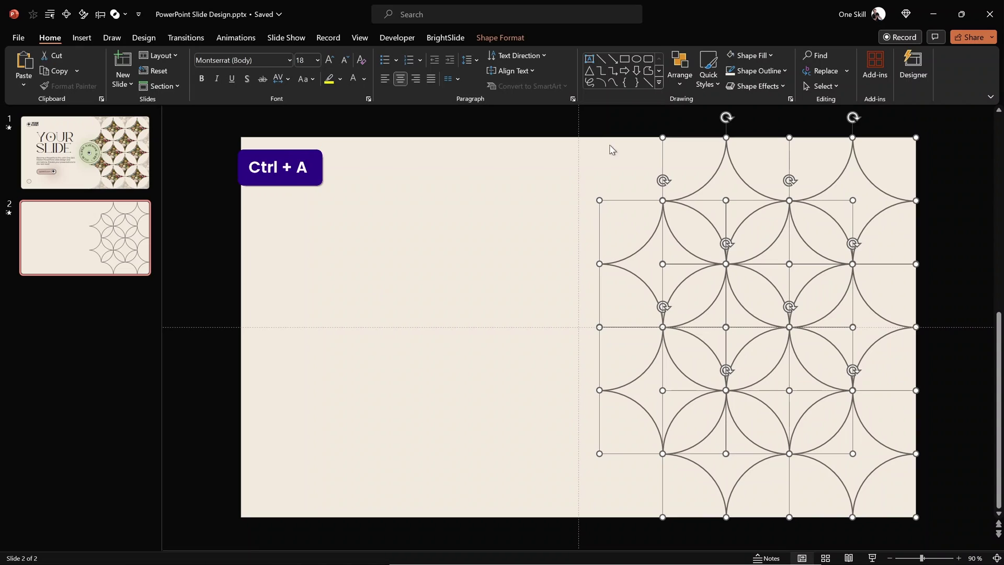
right_click(721, 185)
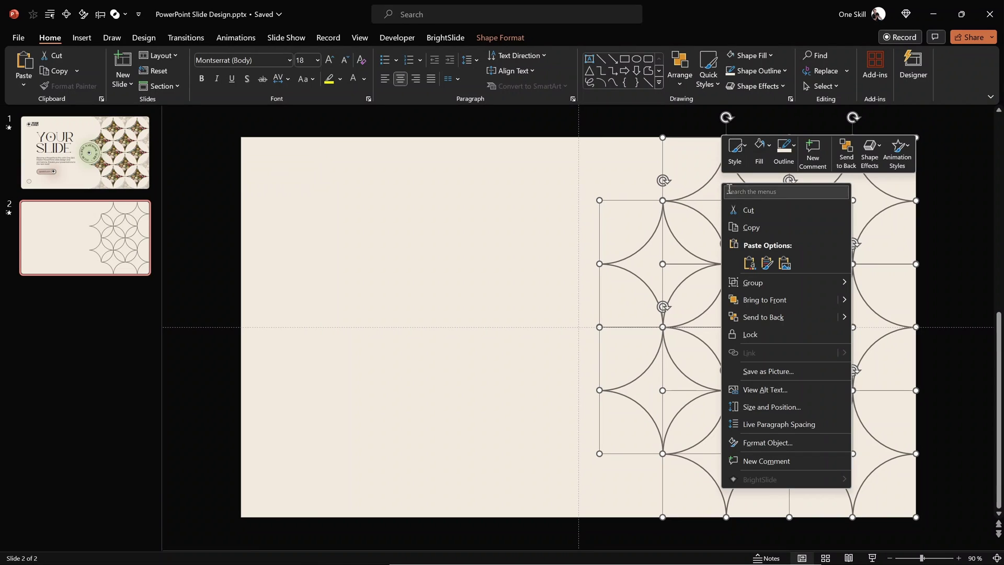
left_click(767, 444)
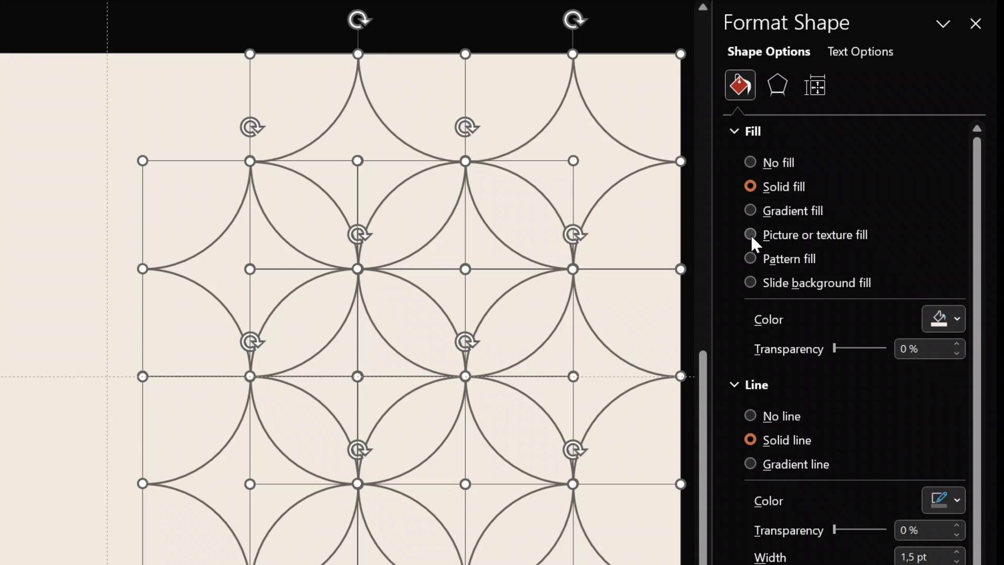
left_click(751, 233)
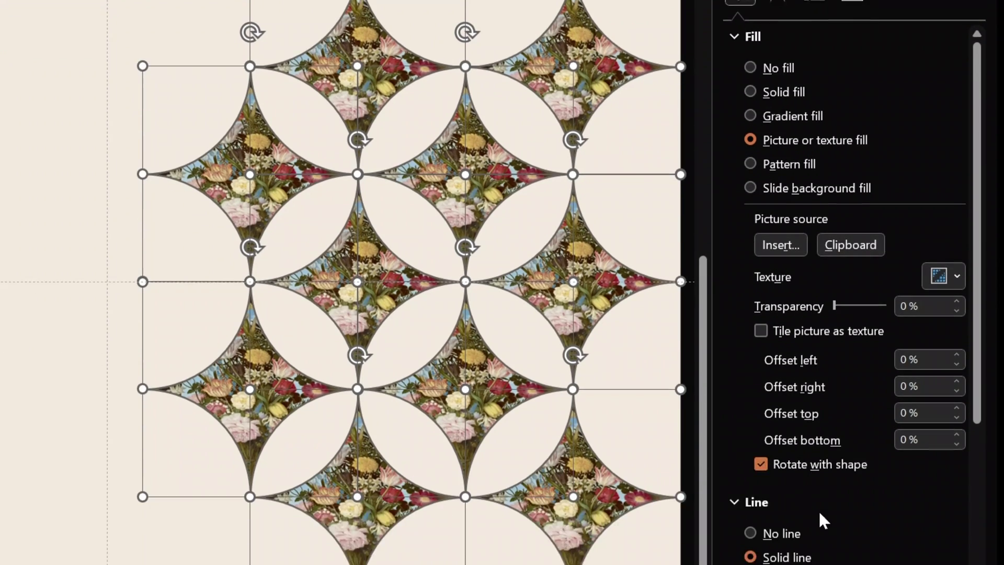
left_click(750, 408)
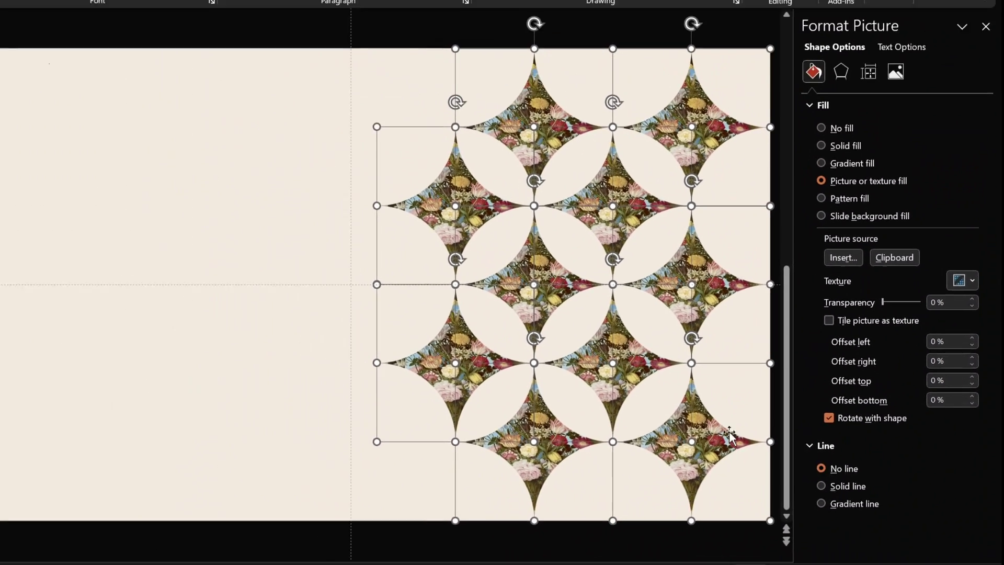
left_click(236, 191)
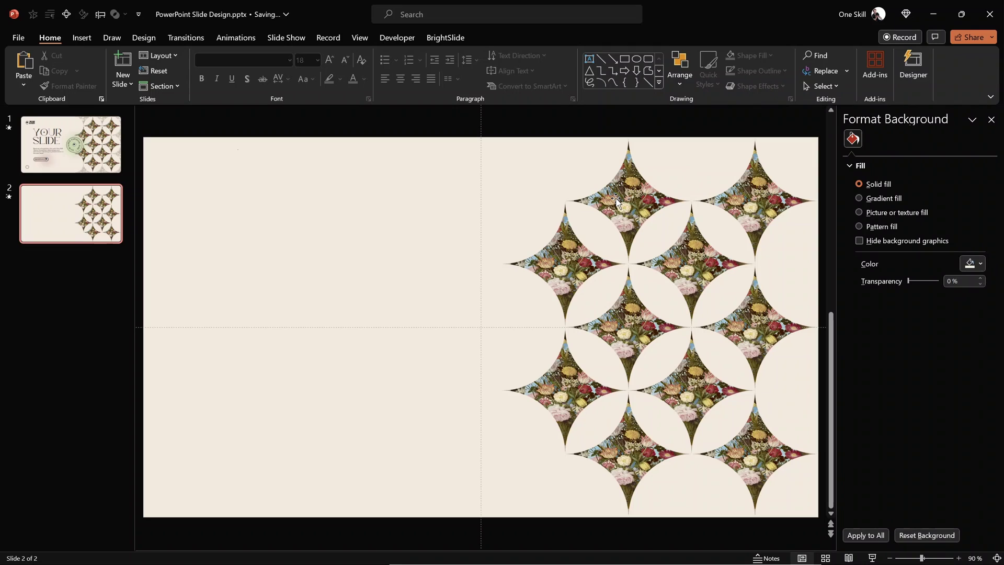
- Duplicate the centre flower star to the right edge and set its picture transparency to 70%
left_click(690, 258)
left_click_drag(687, 261, 797, 259)
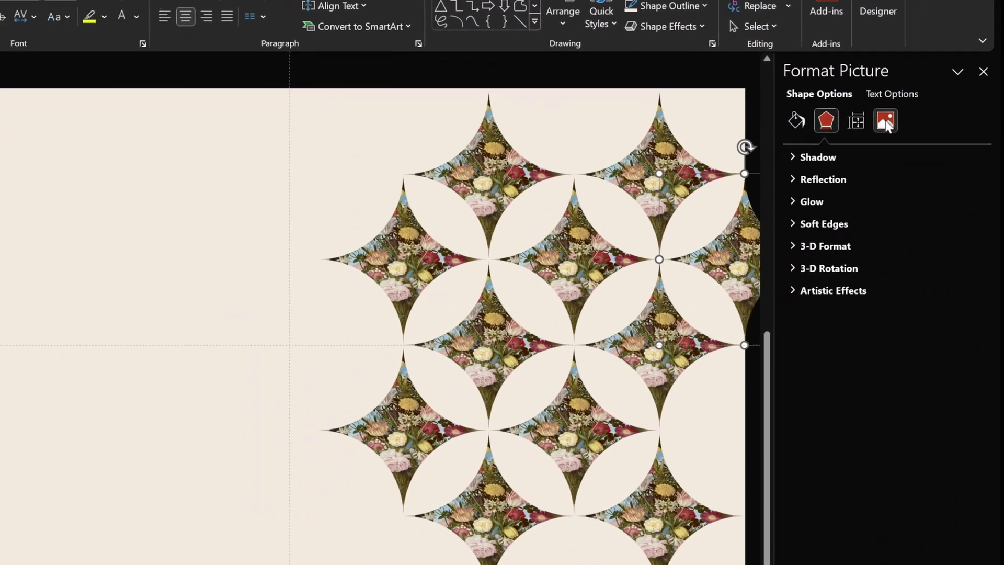
left_click(919, 156)
left_click(943, 251)
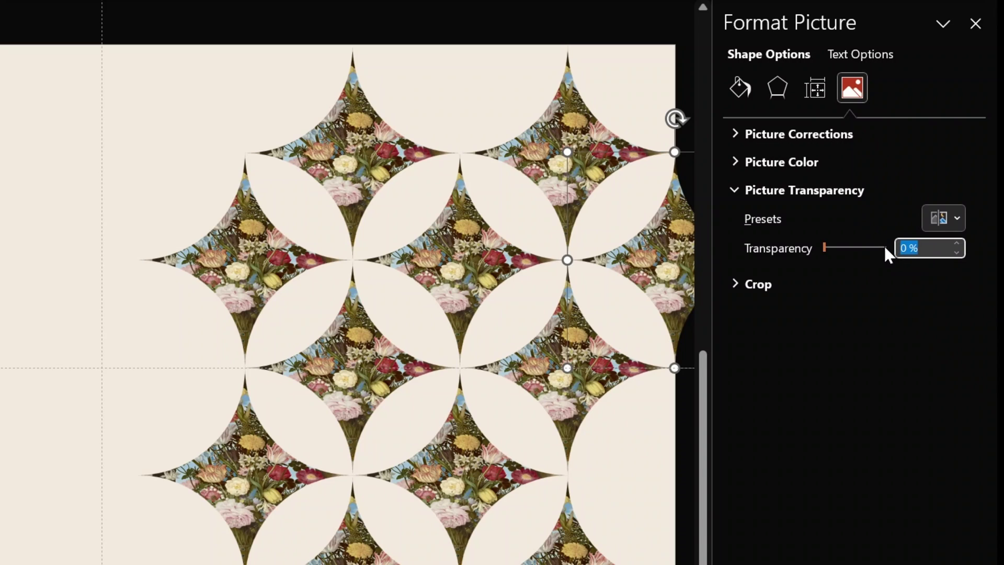
type("70")
key("Return")
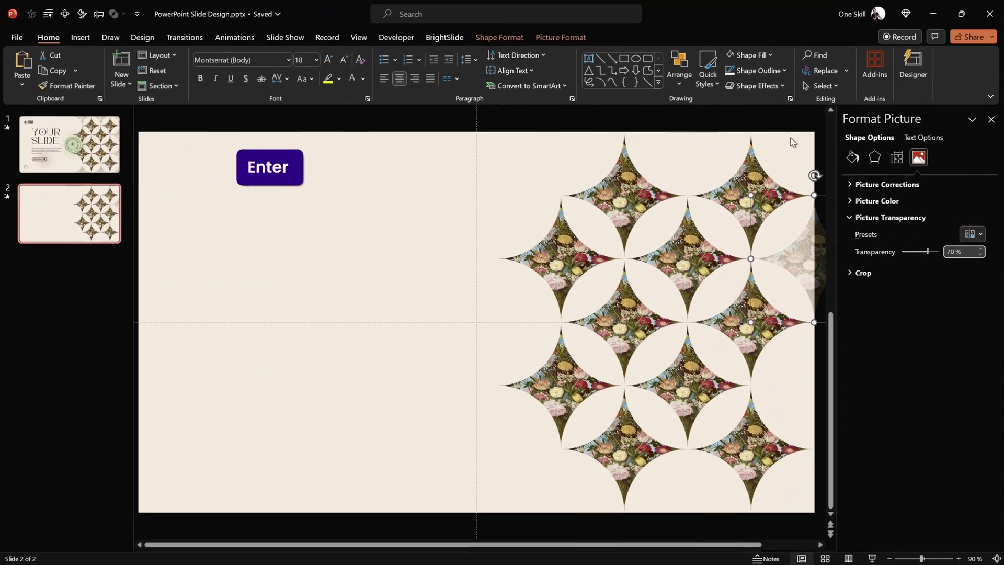
left_click(632, 313)
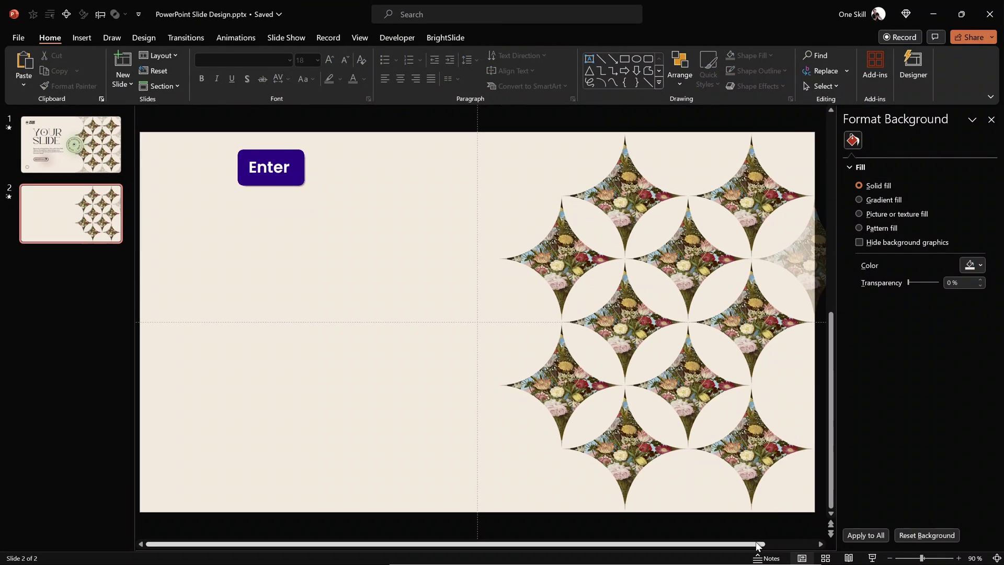
scroll(775, 544, "right", 2)
- Copy the faded flower star down to the slide bottom and up to the slide top
left_click_drag(785, 262, 528, 452)
left_click_drag(762, 453, 758, 160)
left_click(434, 166)
scroll(605, 267, "down", 2)
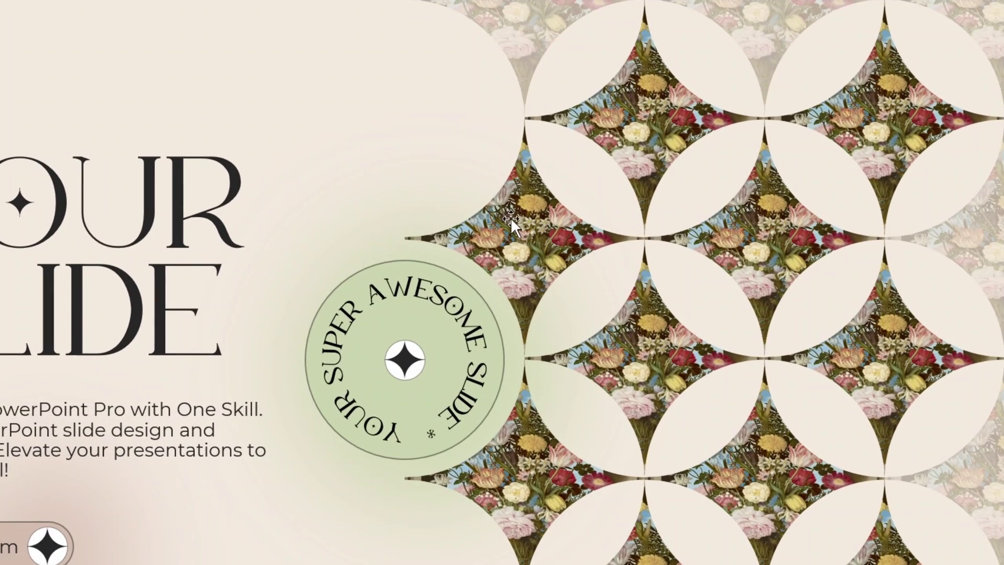
- Crop the flower star beside the circle badge so its picture fills the star shape
left_click(517, 230)
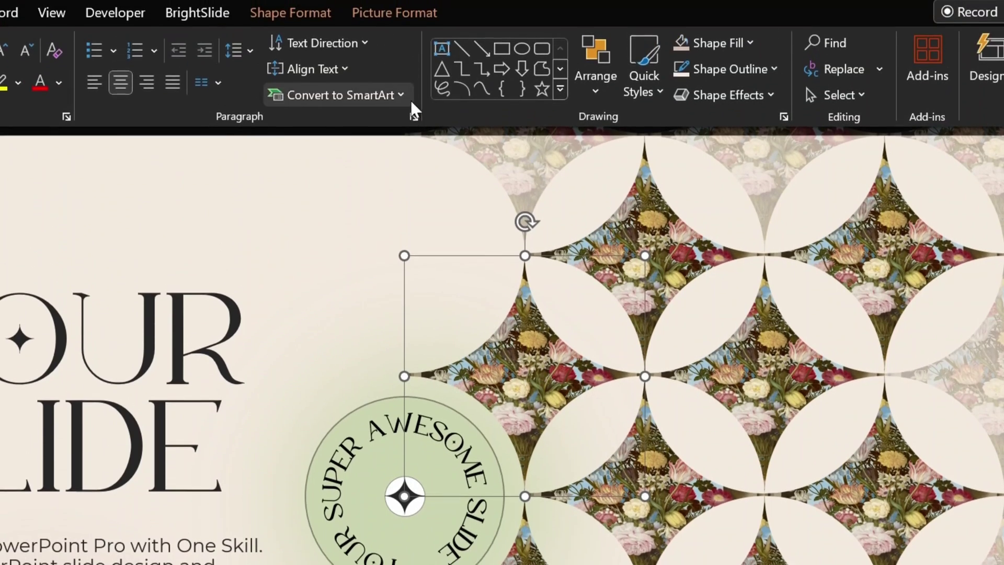
left_click(393, 64)
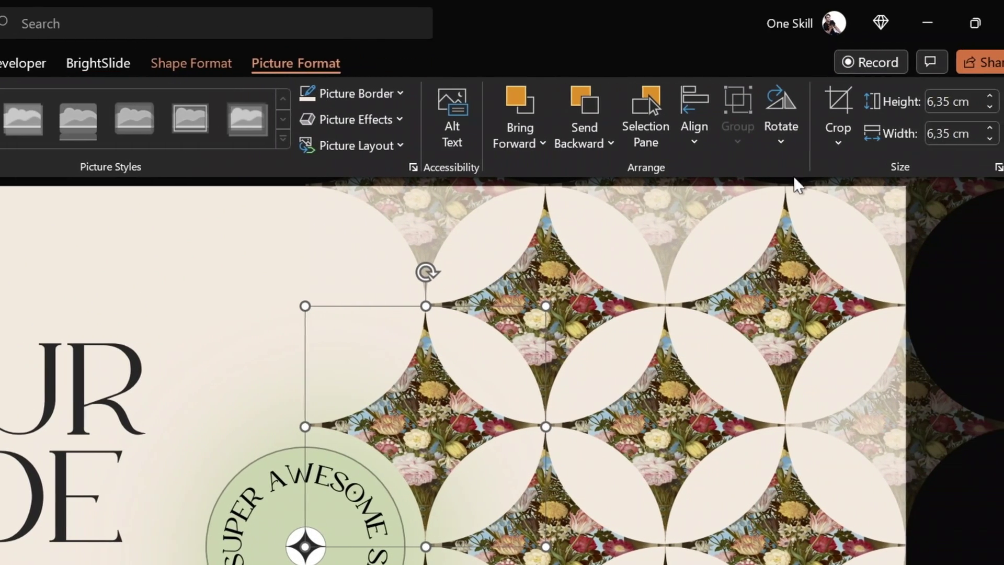
left_click(935, 144)
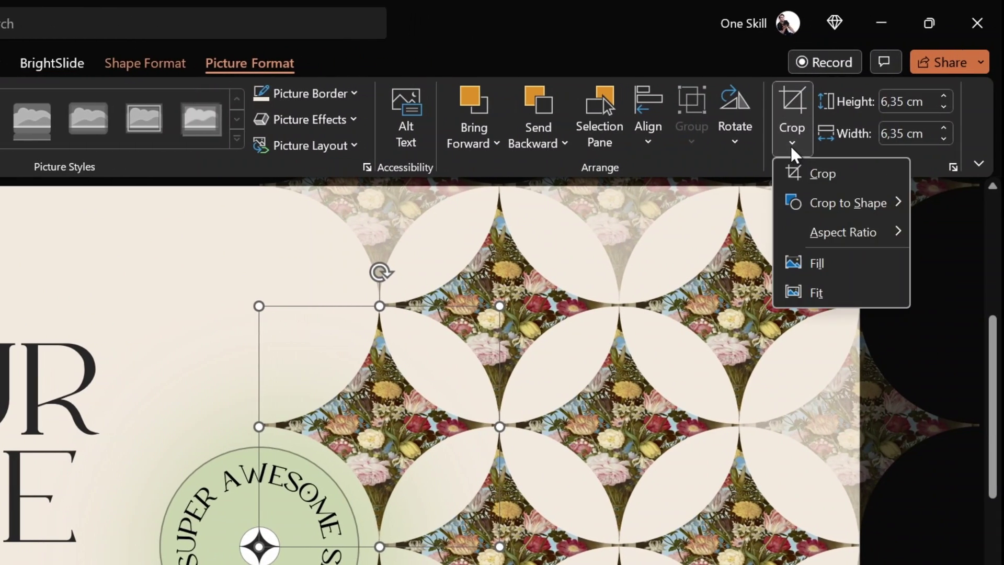
left_click(817, 264)
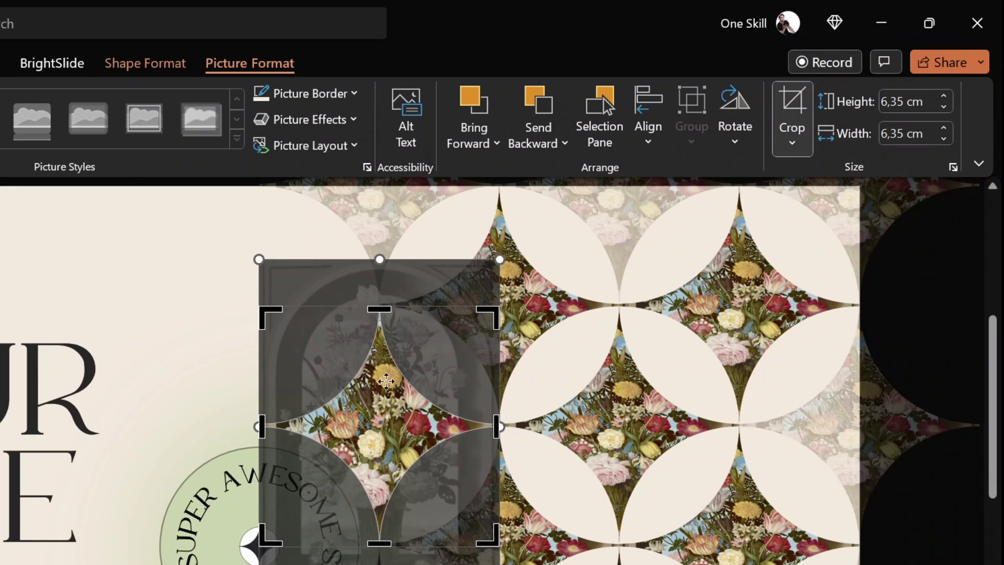
key("Escape")
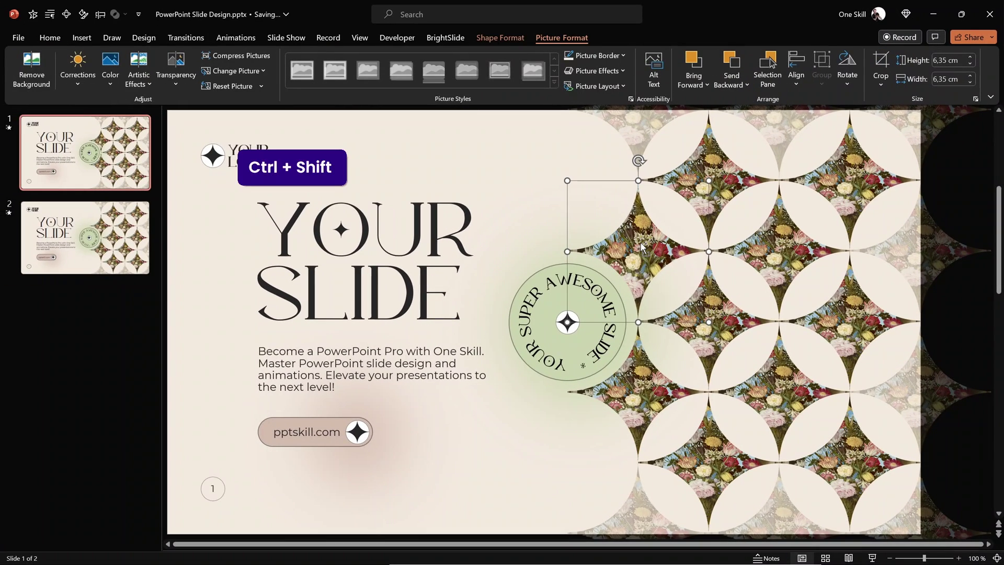
- Copy that star's formatting and paste it onto the nine remaining flower tiles
key("ctrl+shift+c")
left_click(703, 222)
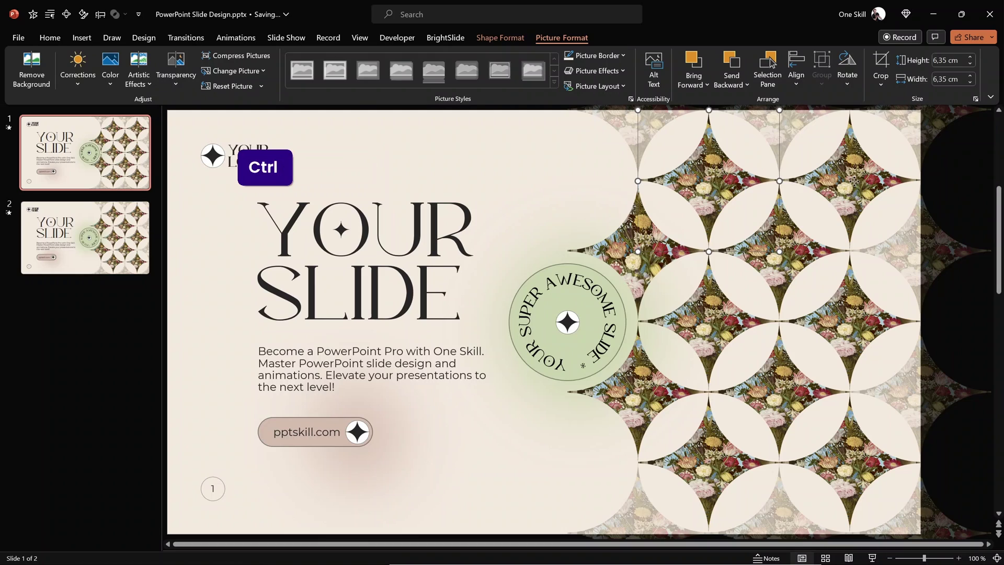
left_click(840, 190, "ctrl")
left_click(782, 269, "ctrl")
left_click(852, 322, "ctrl")
left_click(683, 366, "ctrl")
left_click(602, 434, "ctrl")
left_click(745, 455, "ctrl")
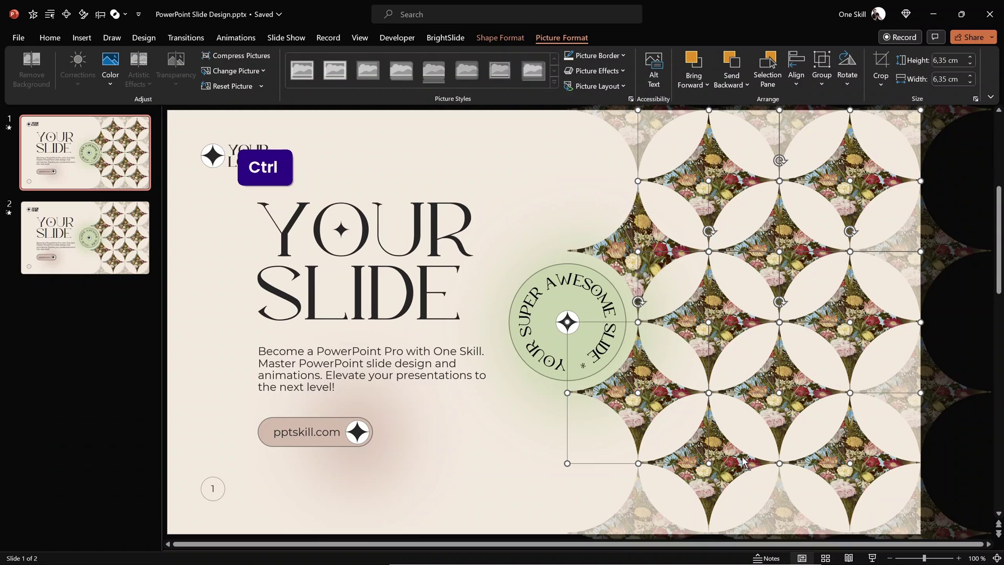
left_click(753, 486, "ctrl")
left_click(839, 480, "ctrl")
key("ctrl+shift+v")
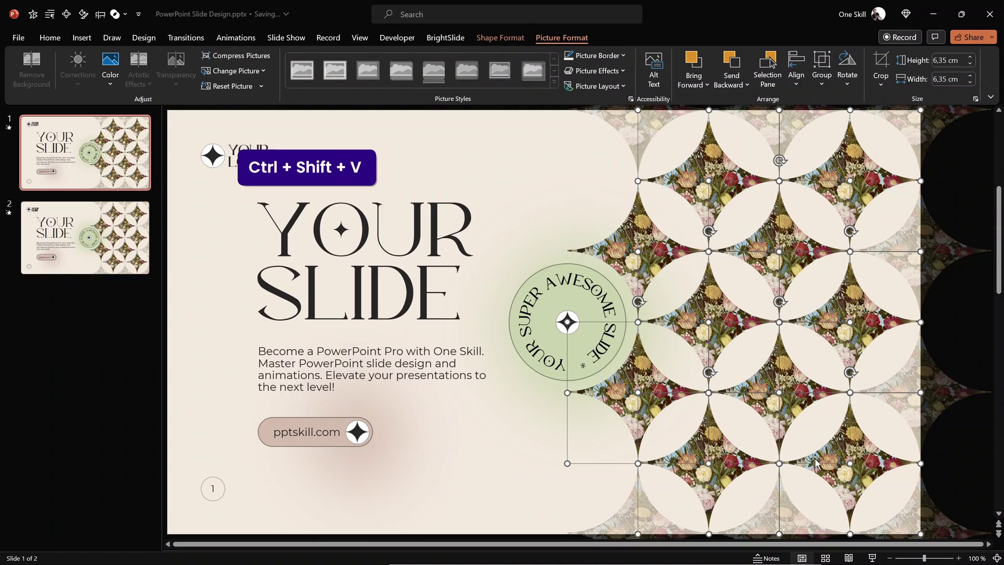
left_click(533, 143)
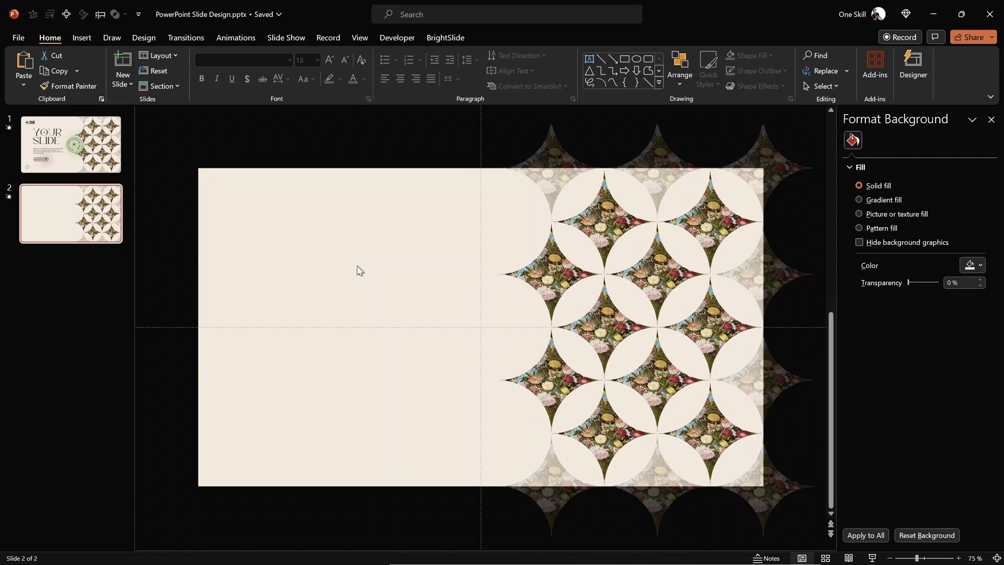
- Add a text box on slide 2 reading 'YOUR SLIDE' in capitals on two lines
left_click(107, 162)
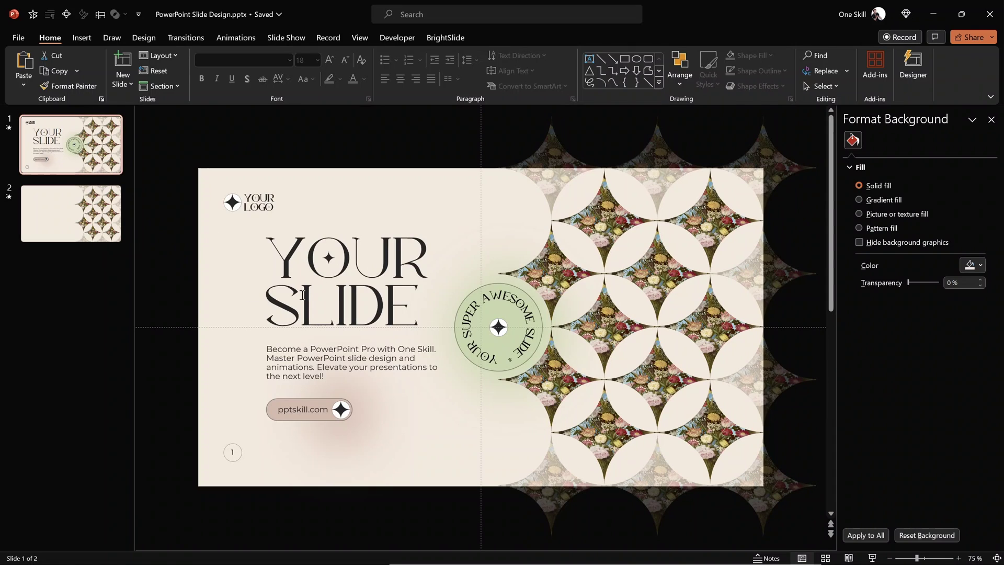
left_click(84, 222)
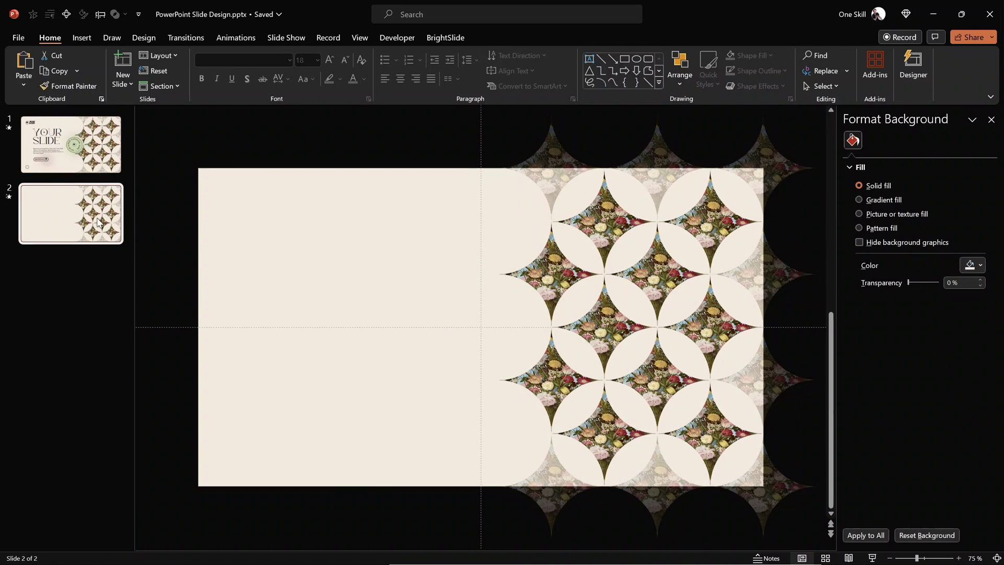
left_click(82, 38)
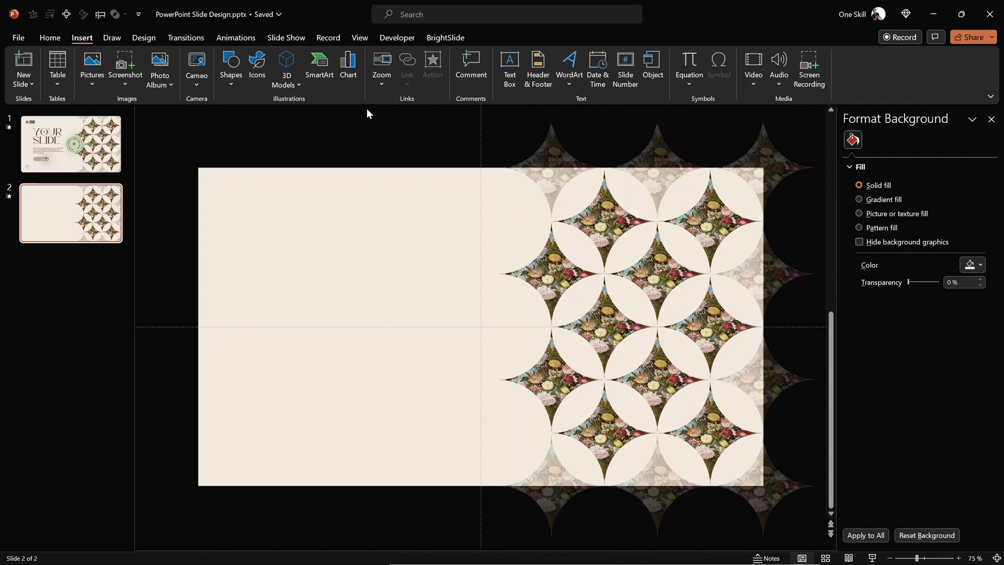
left_click(336, 295)
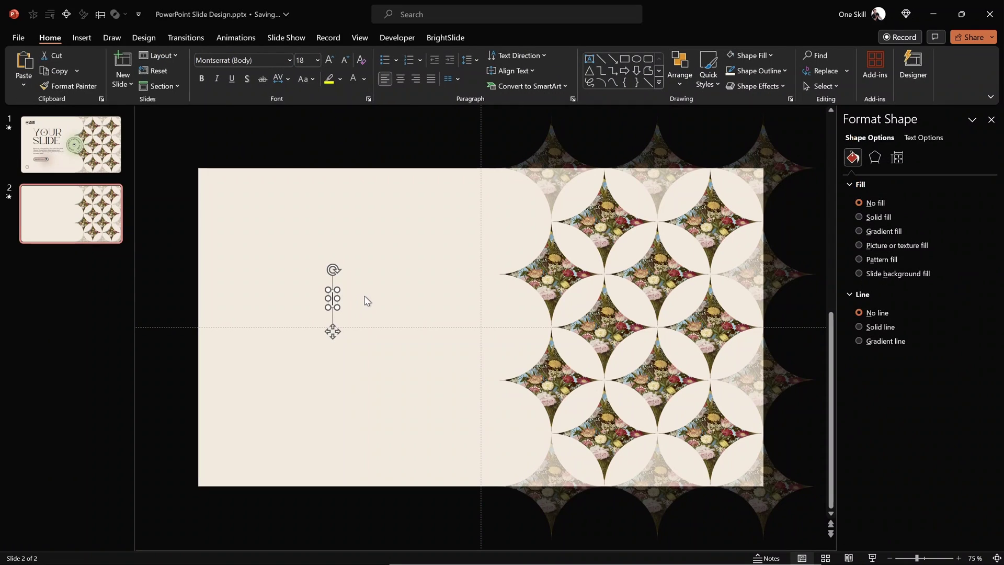
key("Caps_Lock")
type("YOUR")
key("Return")
type("SLIDE")
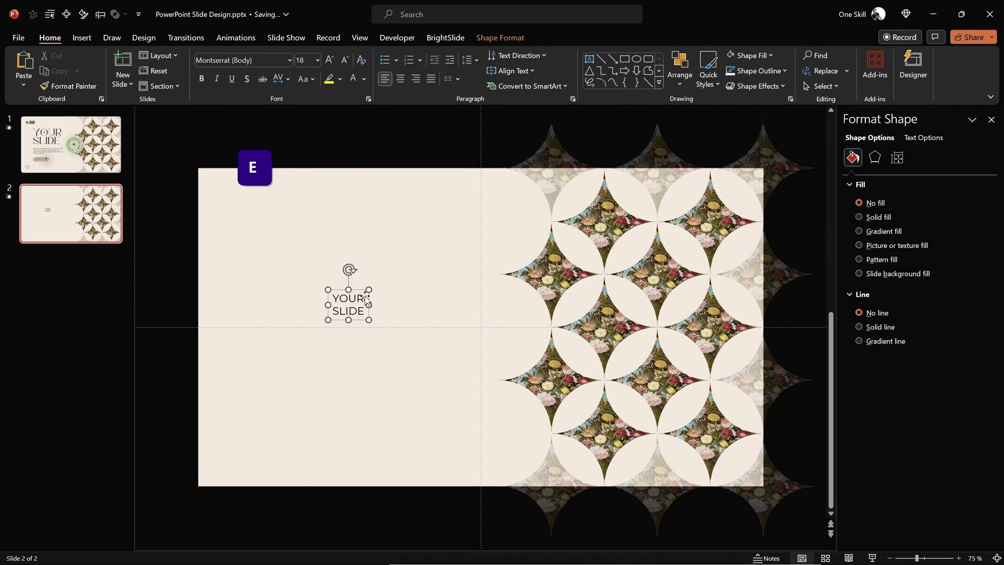
- Make the title 96 pt dark-grey Kirimaru (Headings) and move it up and left
key("ctrl+a")
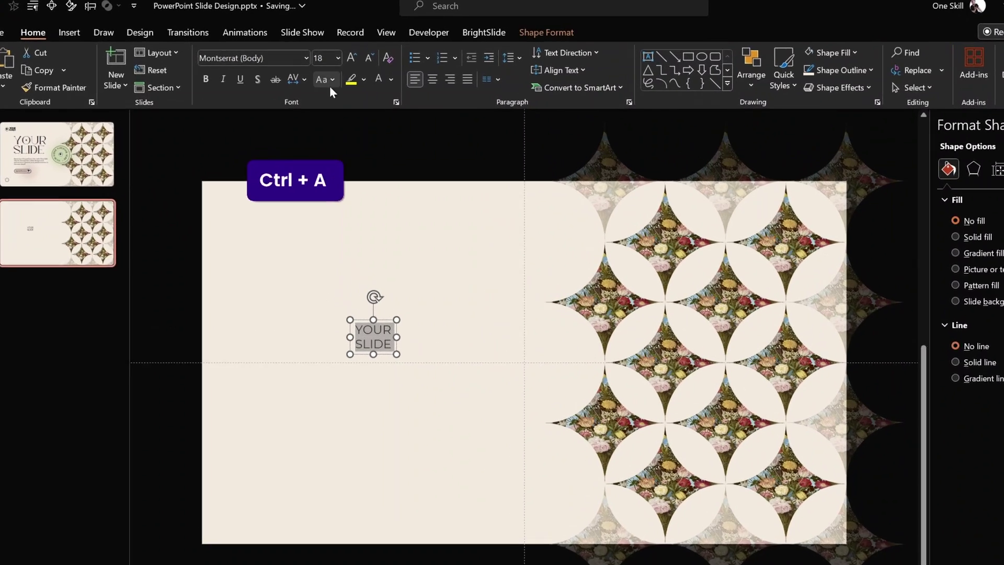
left_click(306, 60)
type("96")
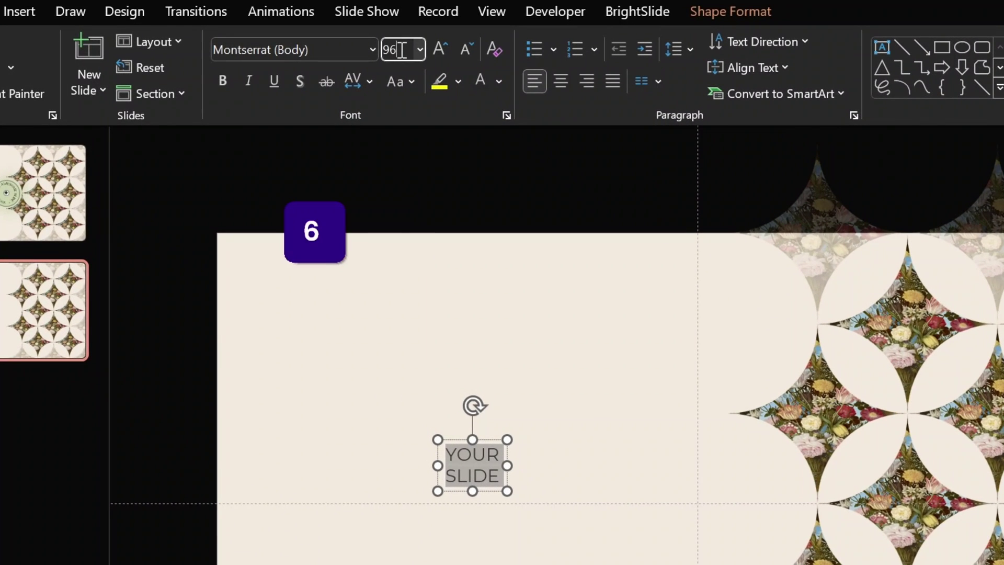
key("Return")
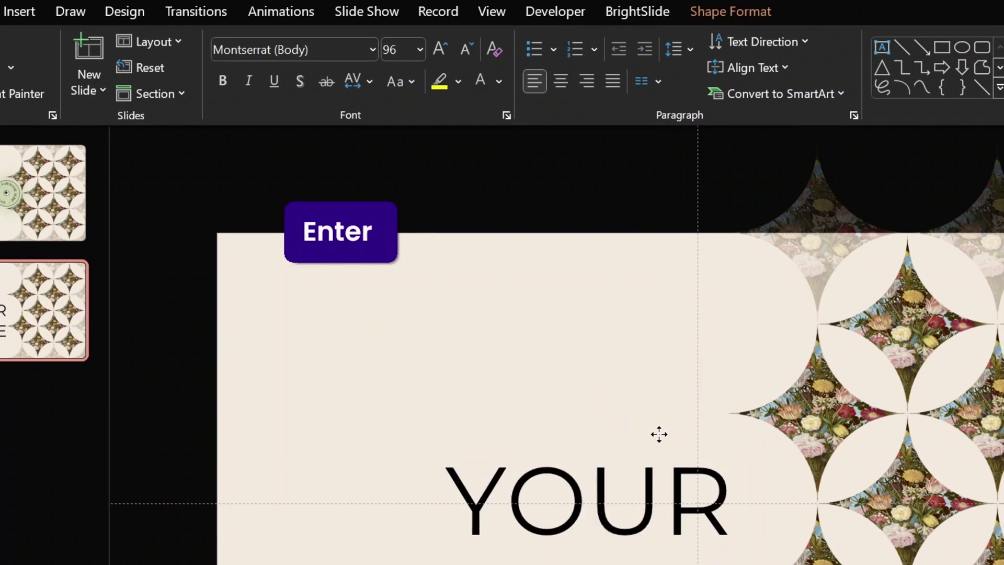
left_click_drag(657, 434, 570, 300)
left_click(372, 47)
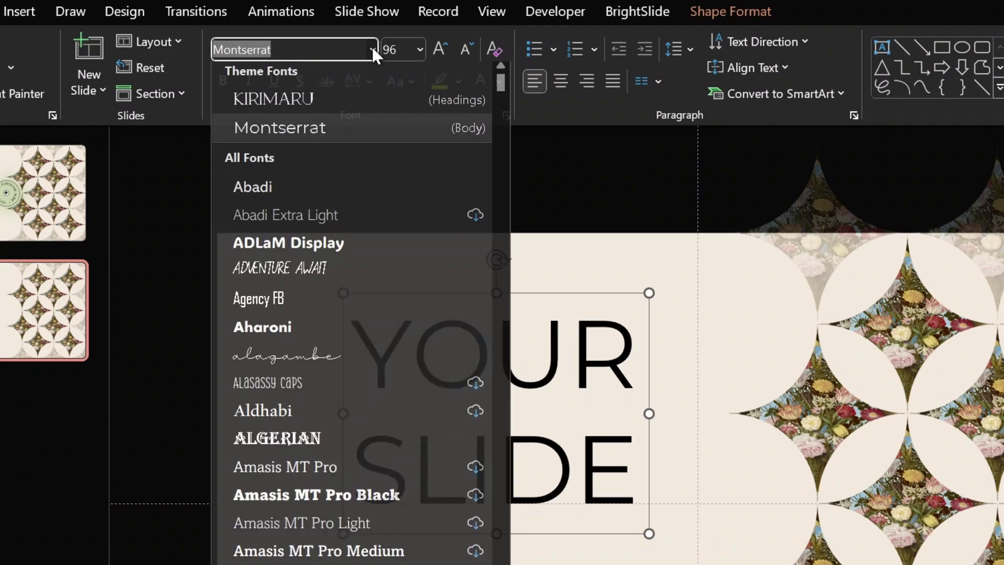
left_click(297, 107)
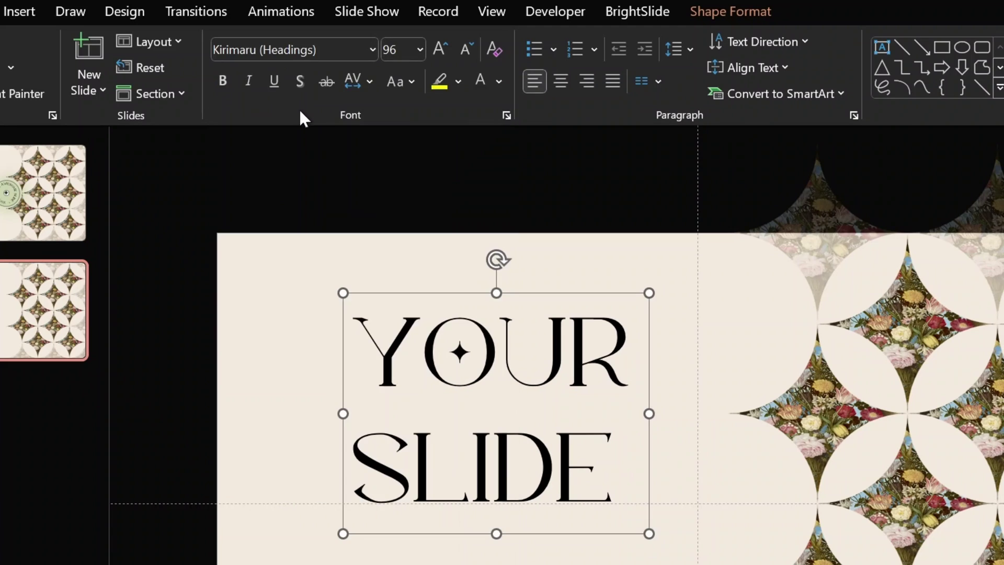
left_click(499, 81)
left_click(498, 198)
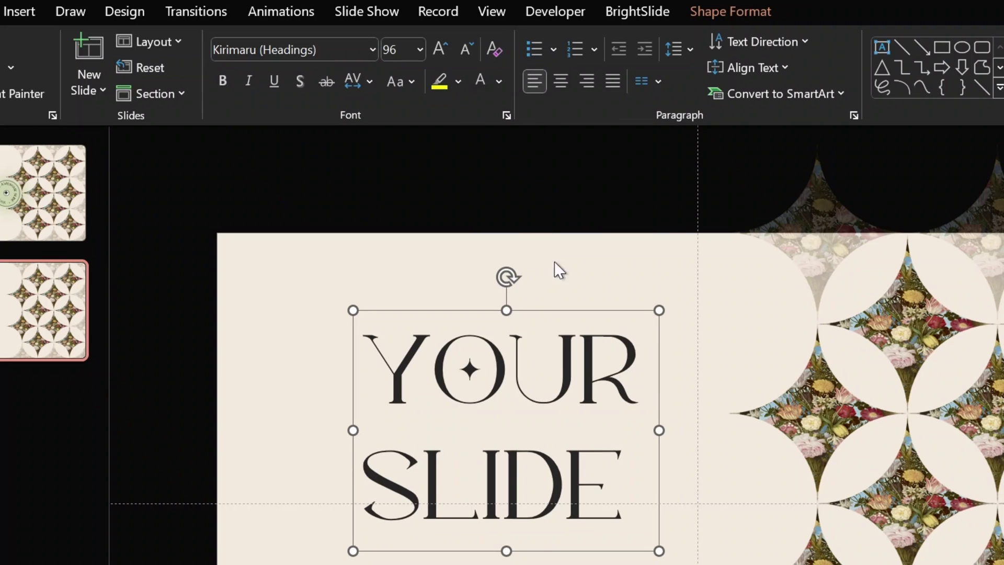
- Set the title's line spacing to Multiple at 0,7 and move it slightly lower
left_click(854, 115)
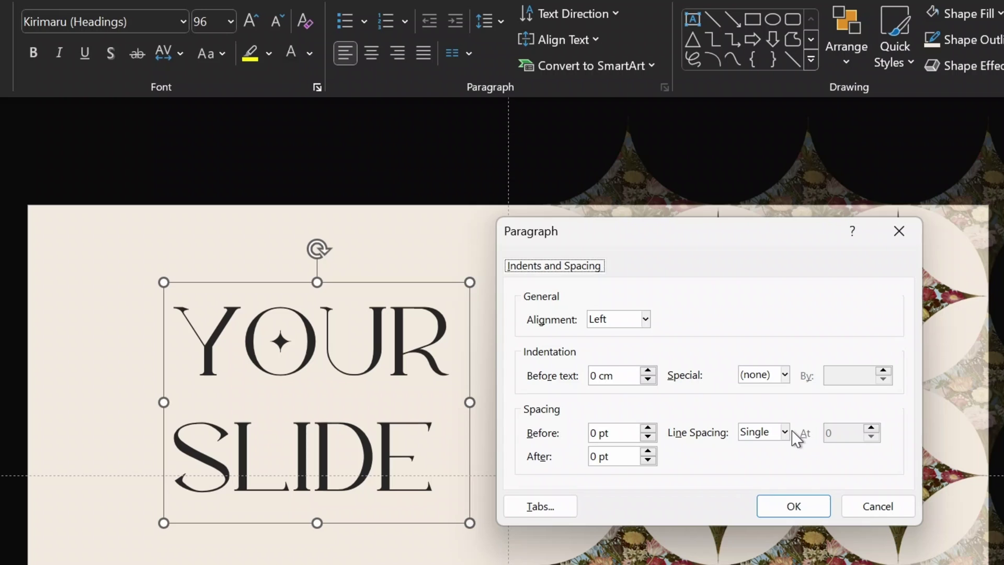
left_click(787, 433)
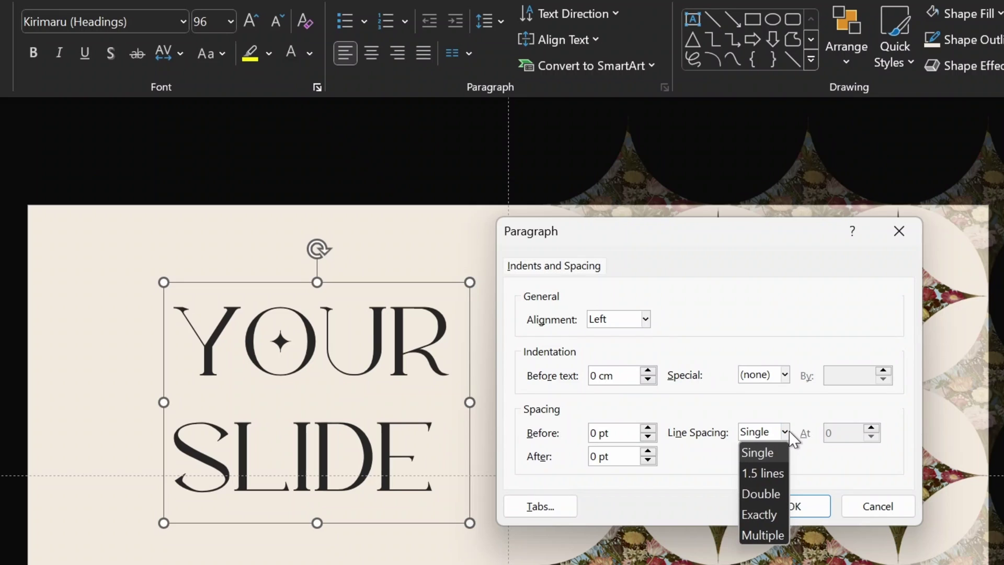
left_click(773, 534)
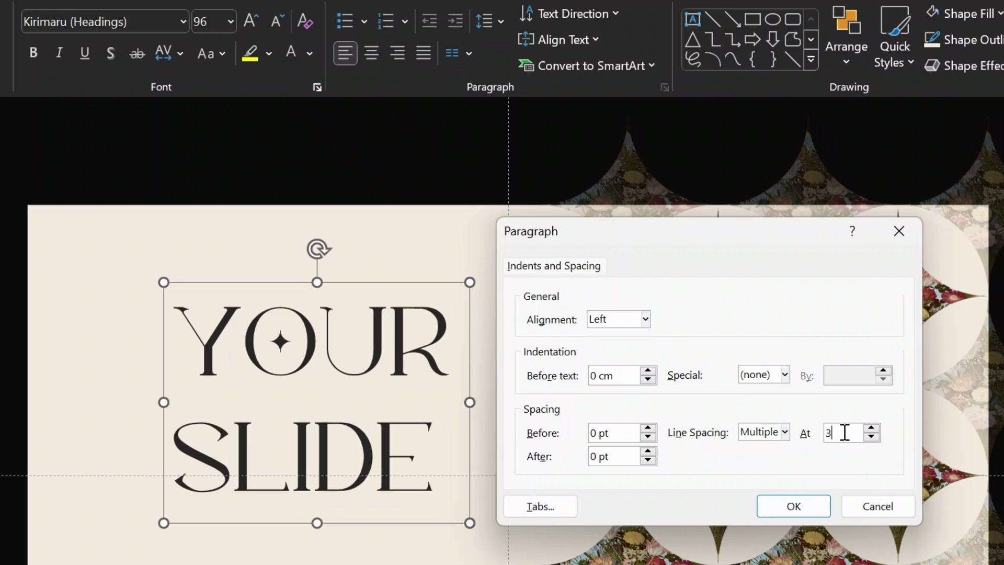
key("BackSpace")
type("0,7")
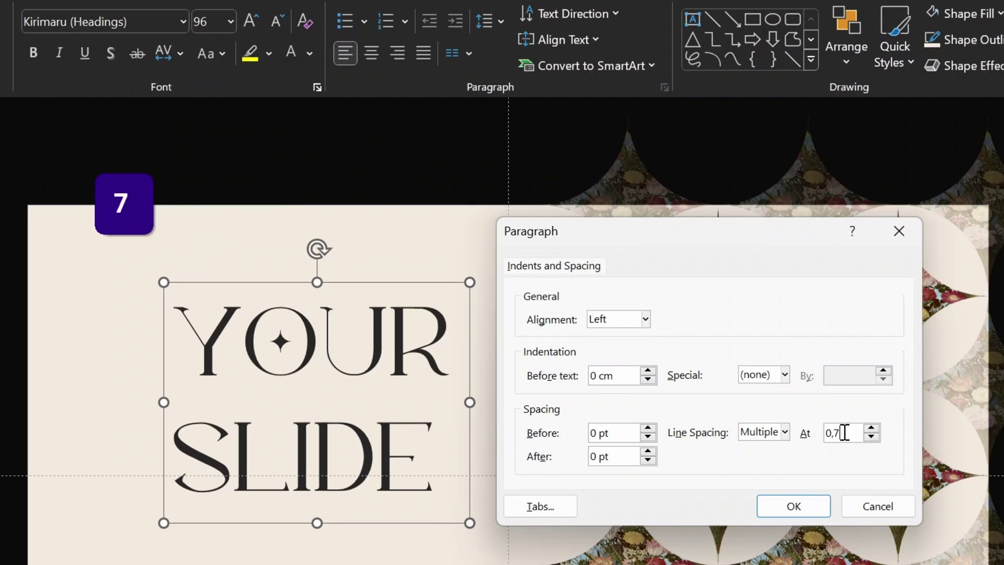
left_click(800, 508)
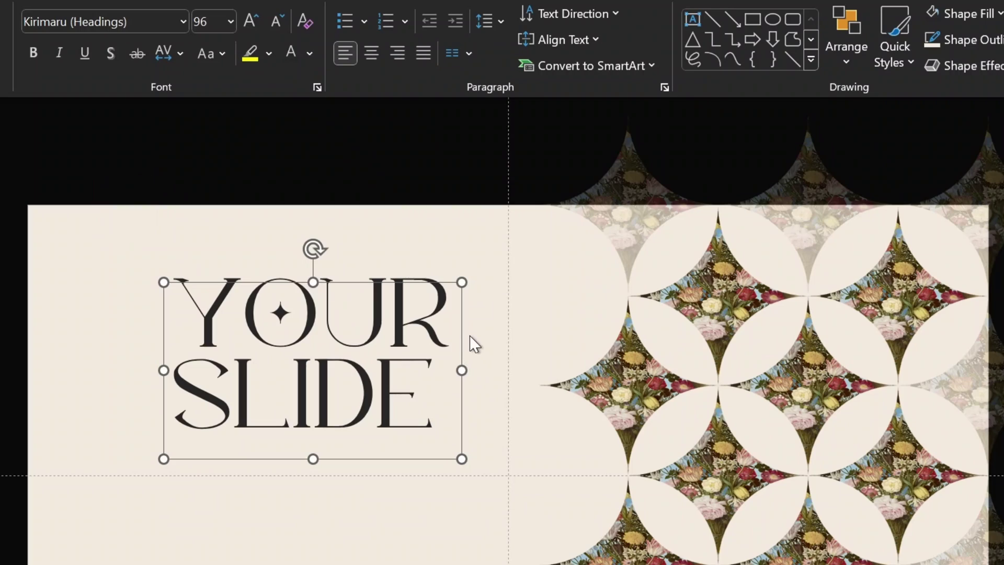
left_click_drag(471, 343, 453, 382)
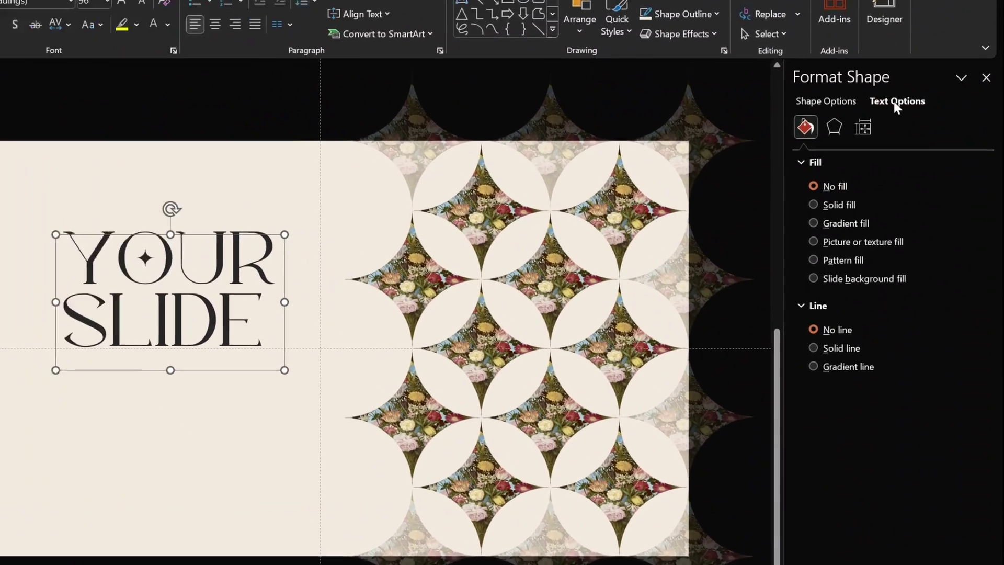
left_click(896, 100)
- Set all four text box margins of the title to 0 cm, then nudge it down-right
left_click(824, 90)
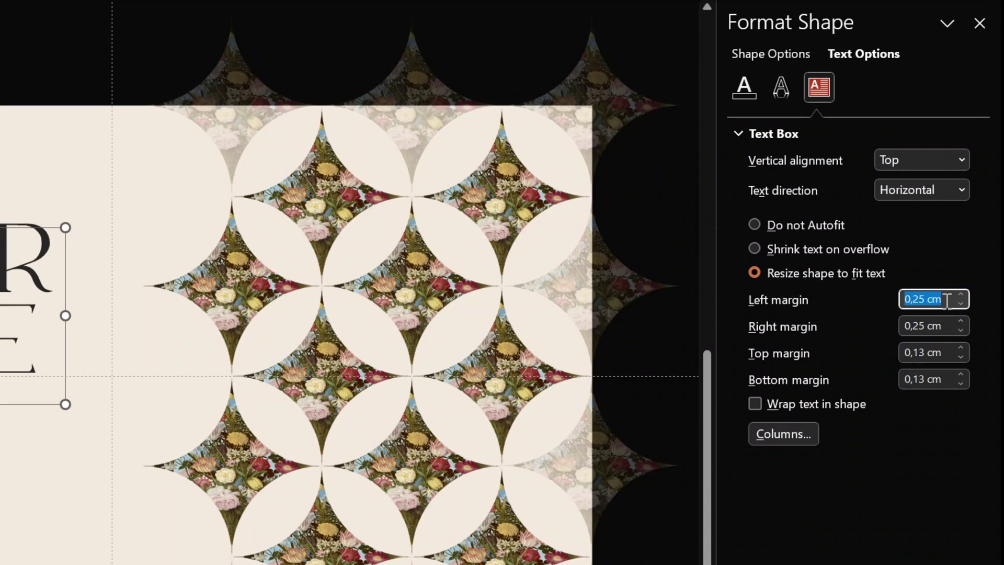
type("0")
key("Tab")
type("0")
key("Tab")
type("0")
key("Tab")
type("0")
key("Tab")
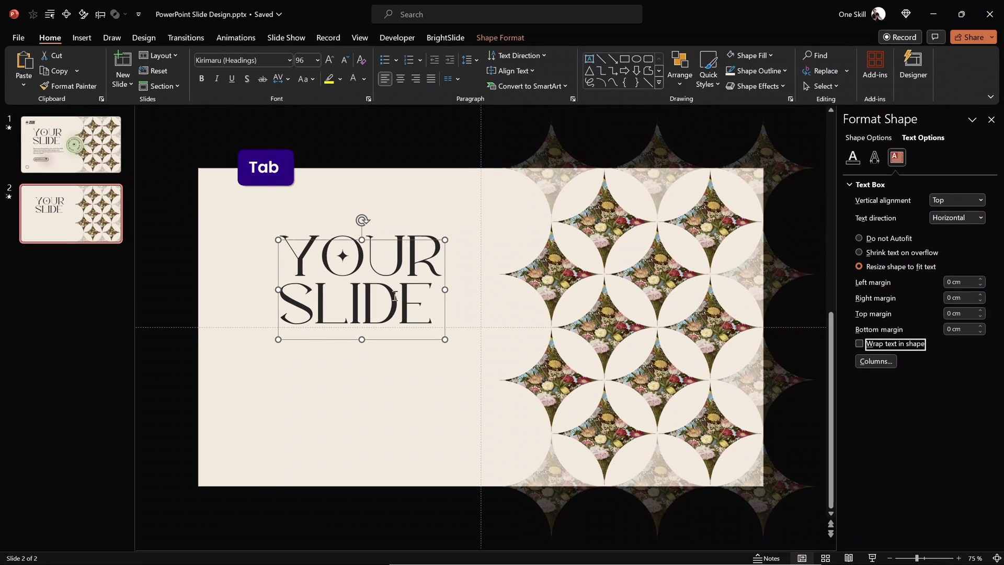
left_click(413, 180)
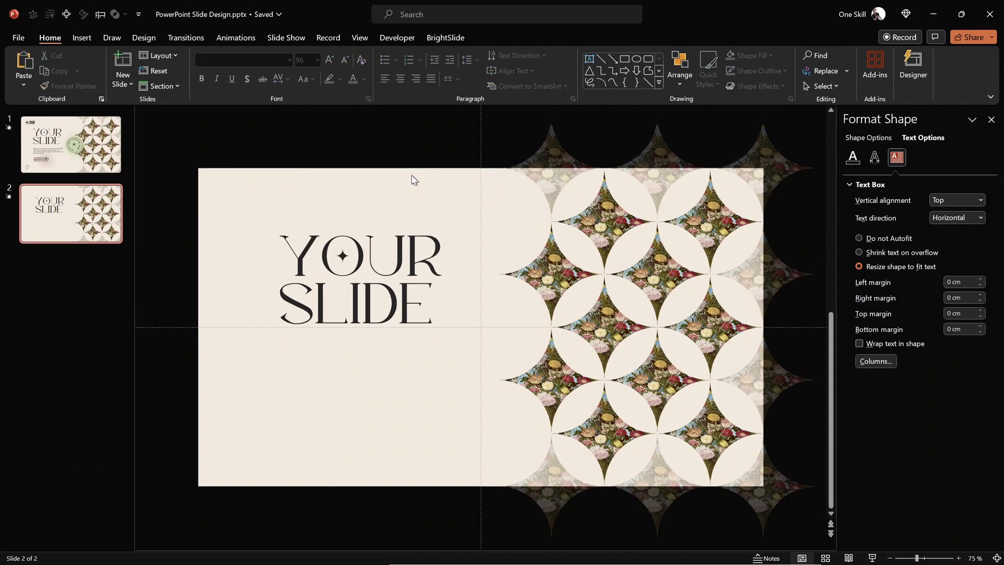
left_click(371, 245)
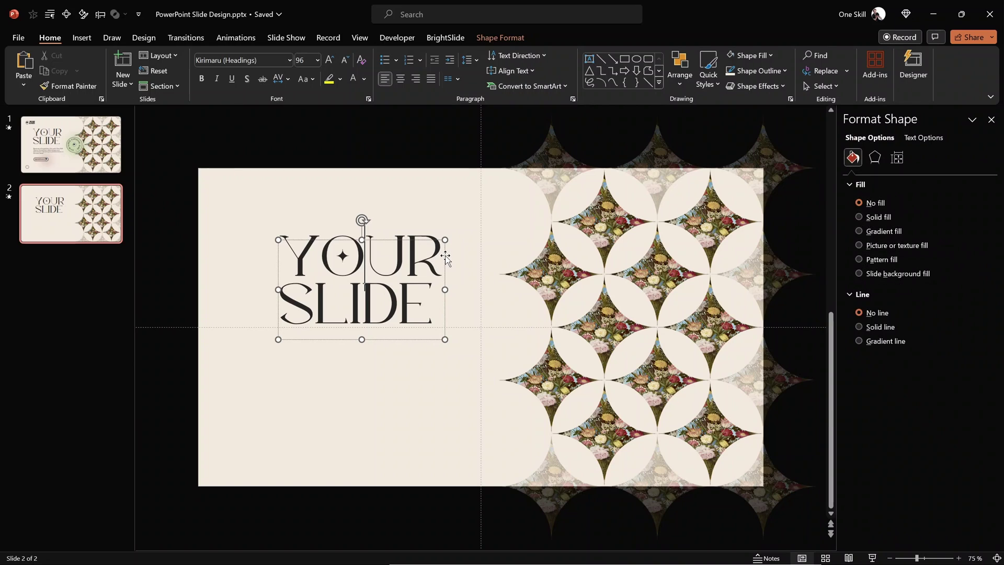